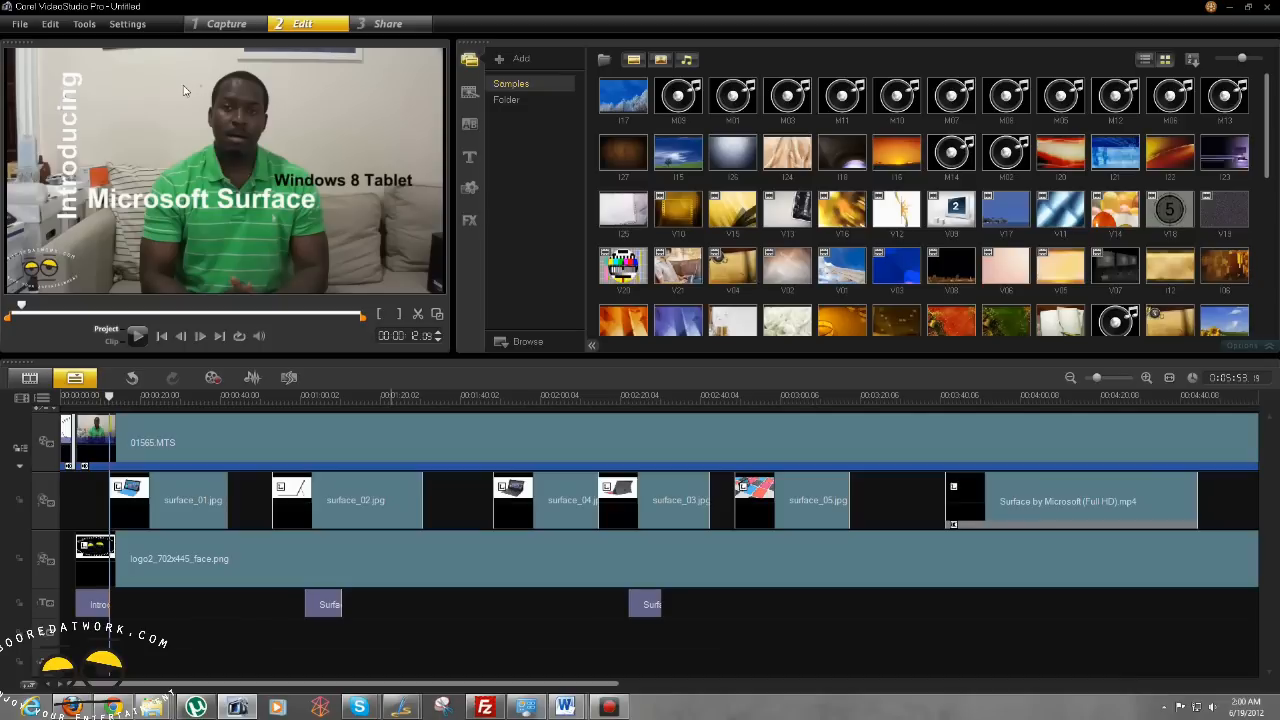
left_click(21, 26)
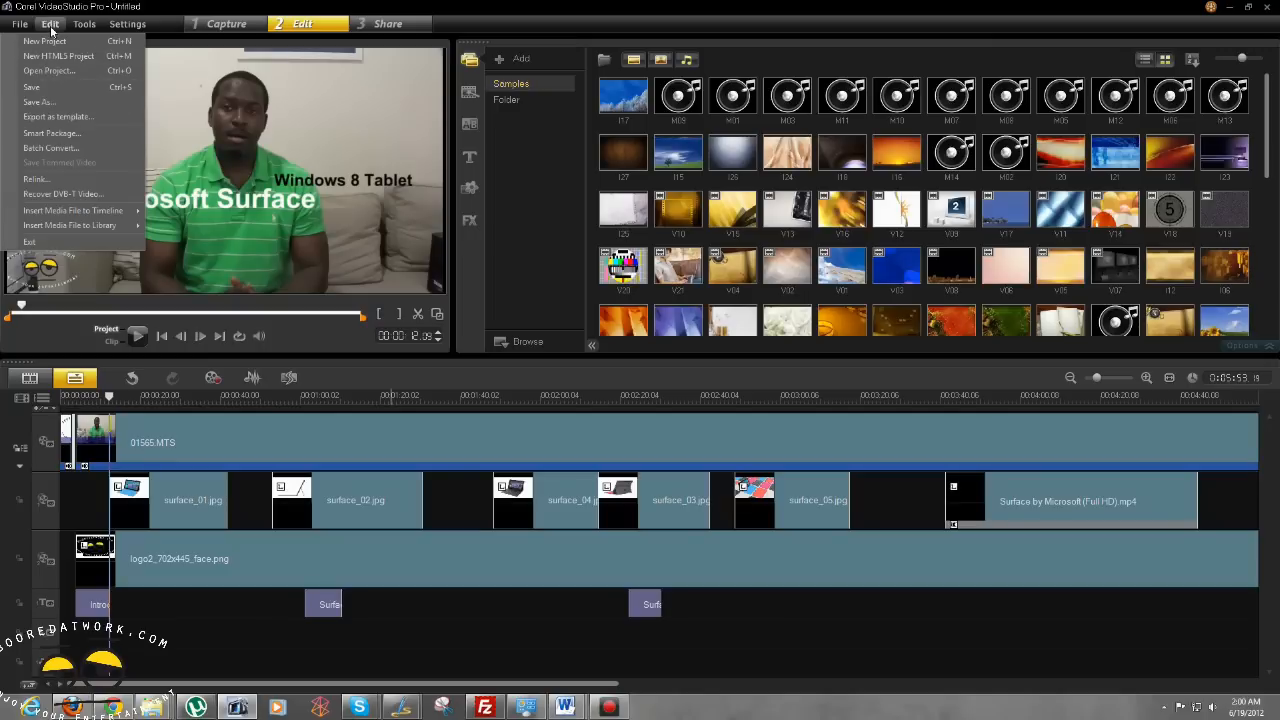
mouse_move(51, 30)
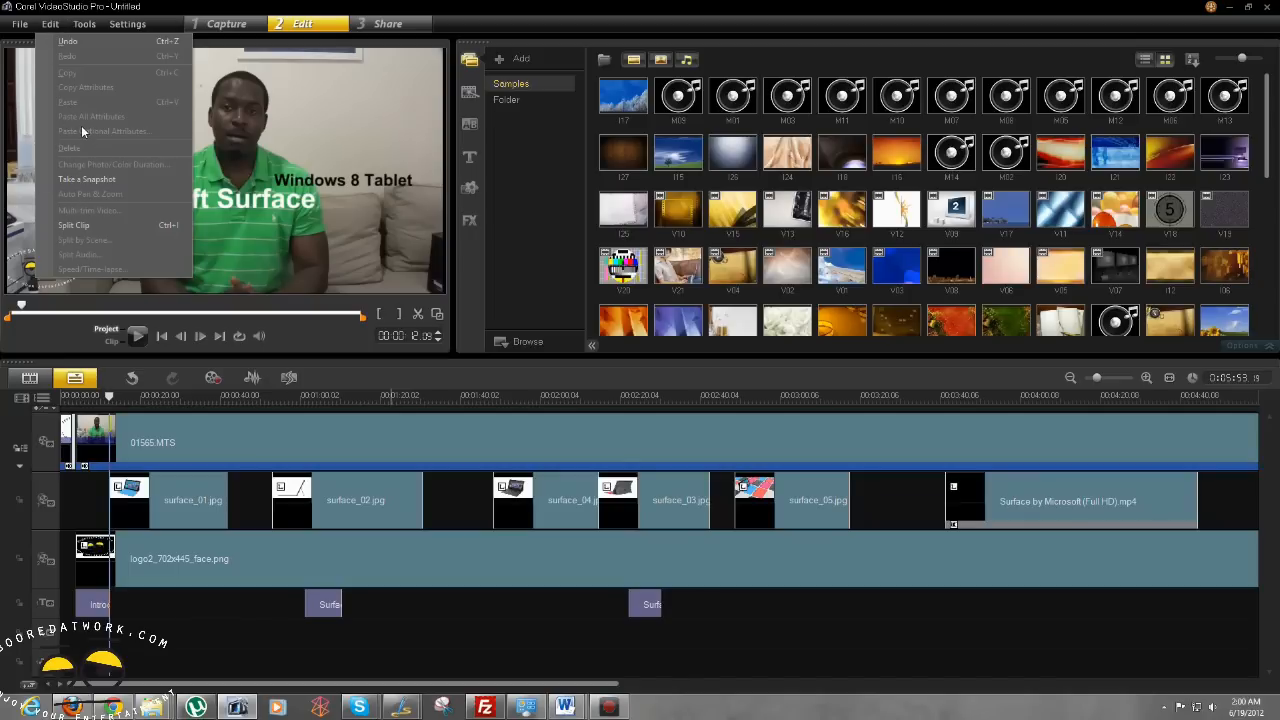
left_click(83, 25)
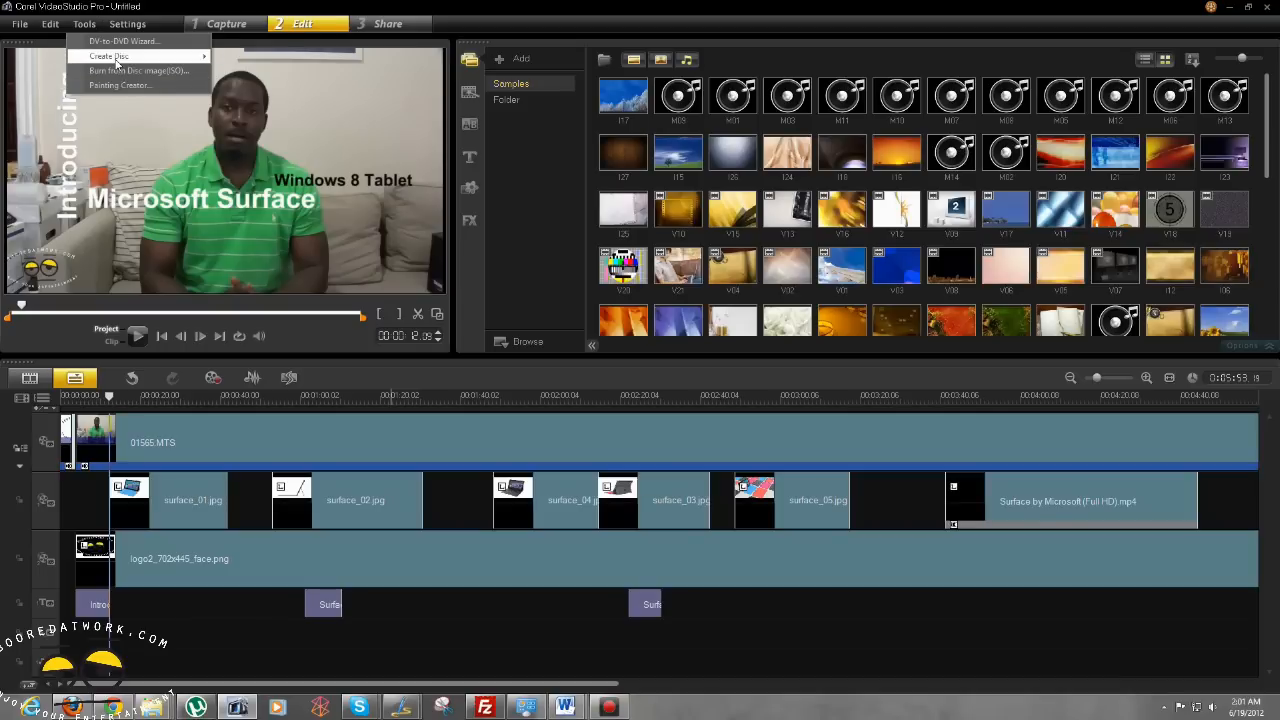
mouse_move(124, 29)
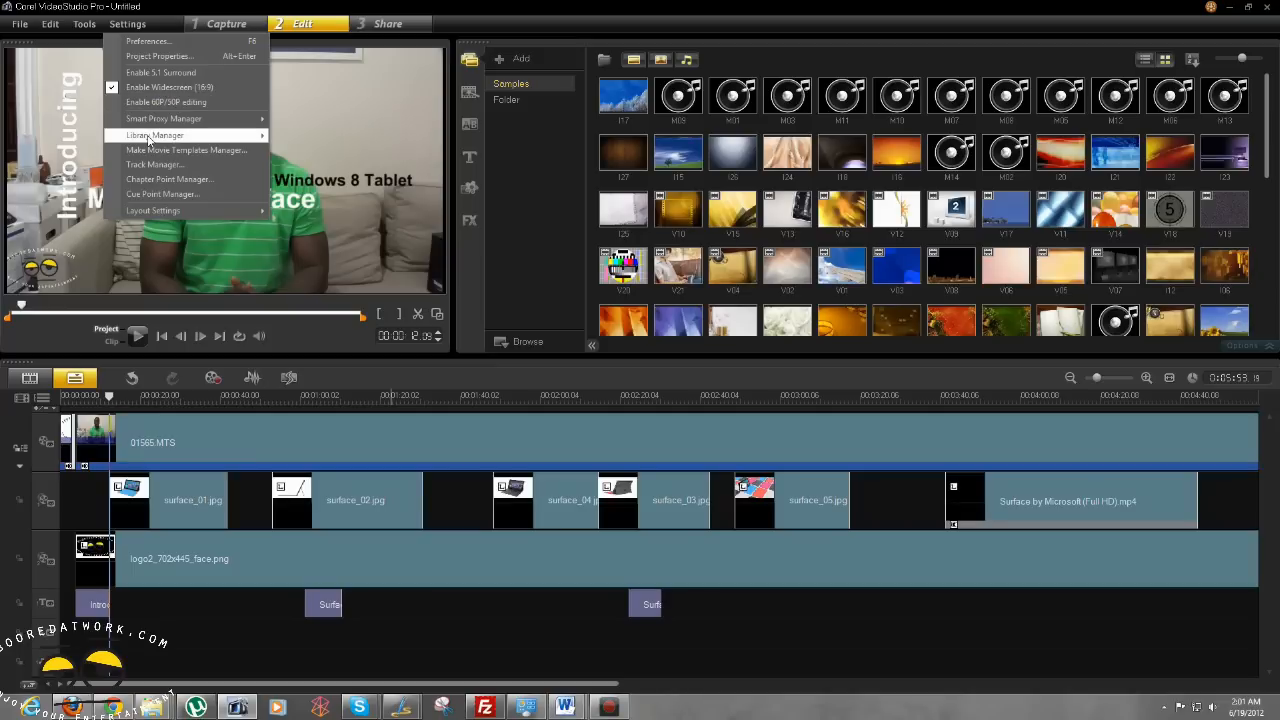
mouse_move(150, 141)
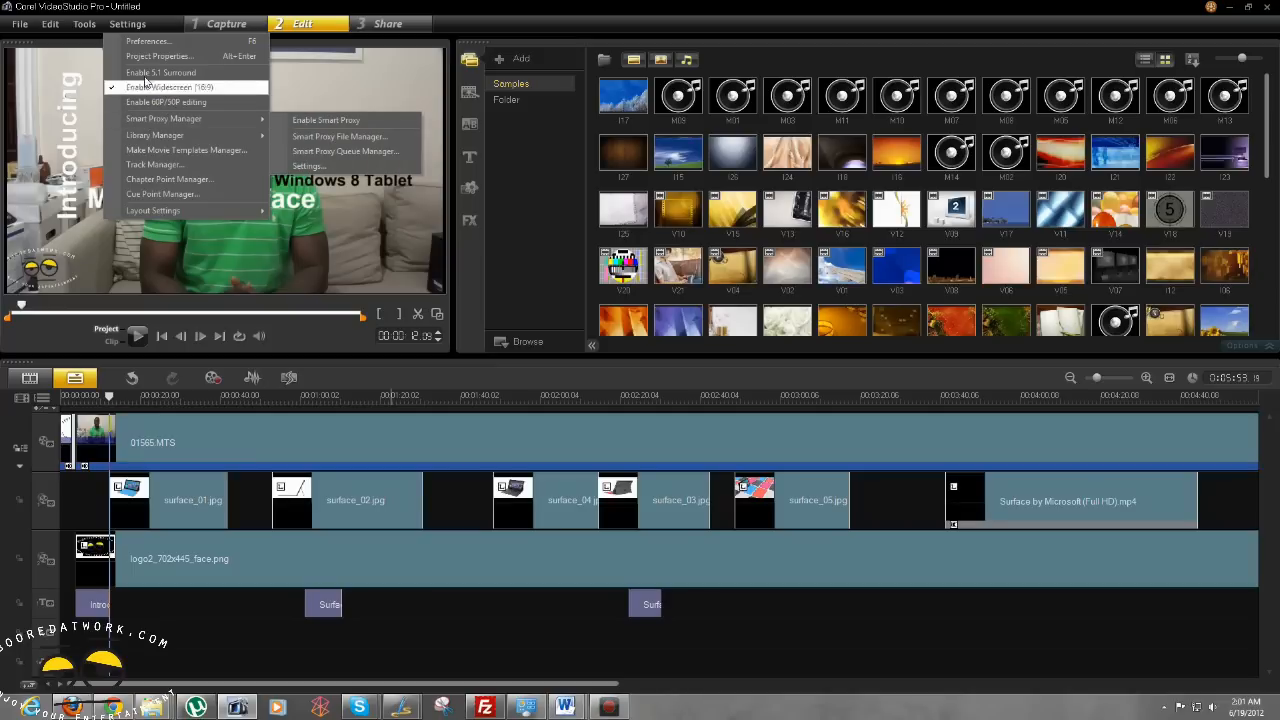
- Review the General, Edit, Capture, Performance and UI Layout preferences, then accept them as they are
left_click(142, 42)
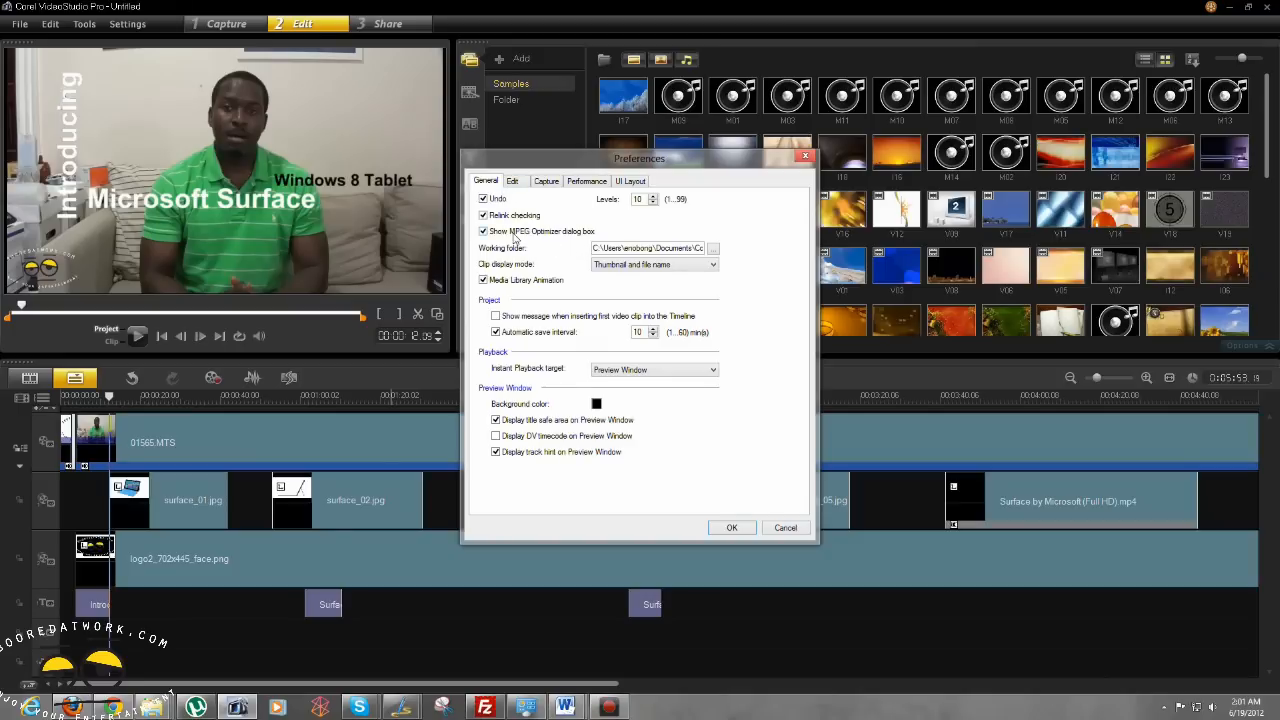
left_click(513, 181)
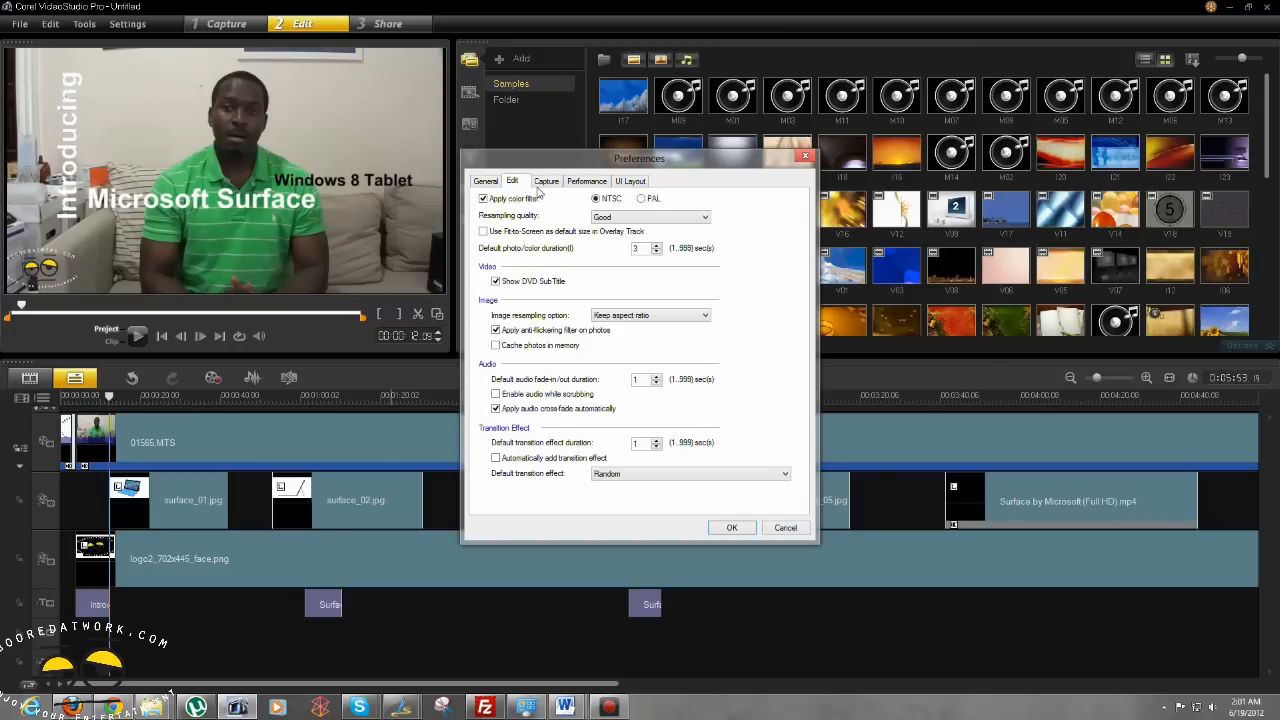
left_click(545, 184)
left_click(582, 186)
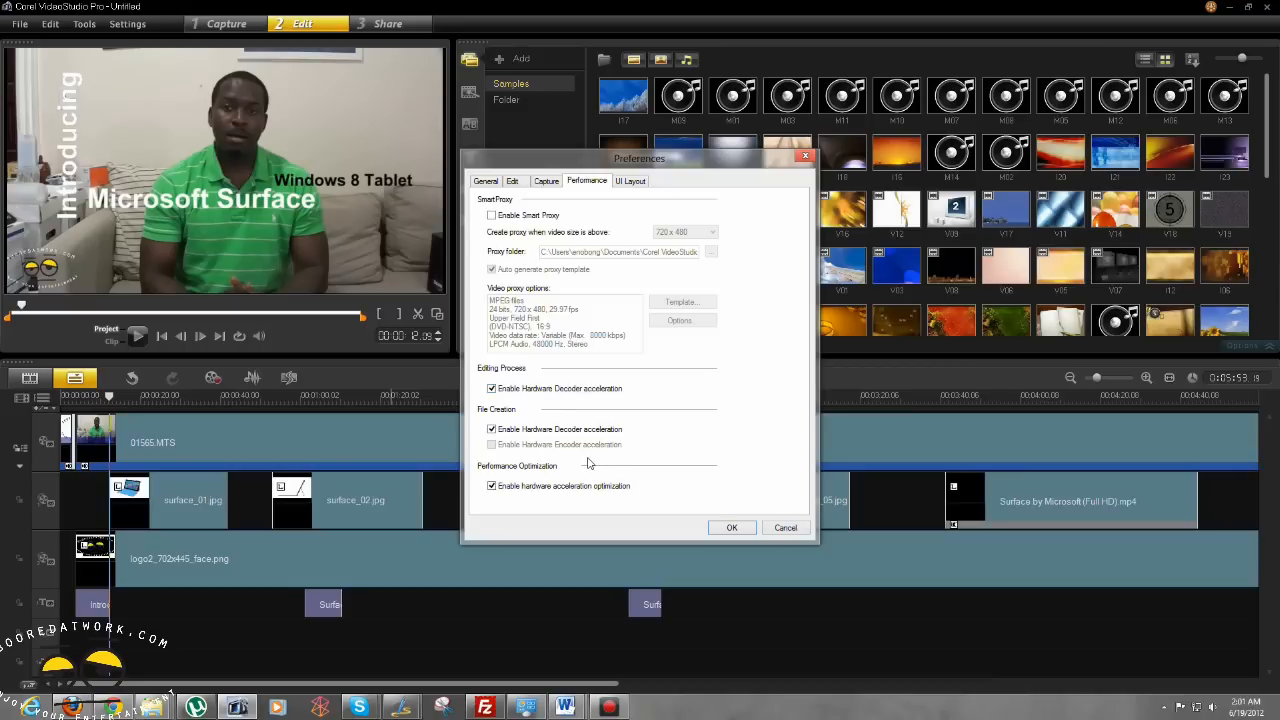
left_click(628, 182)
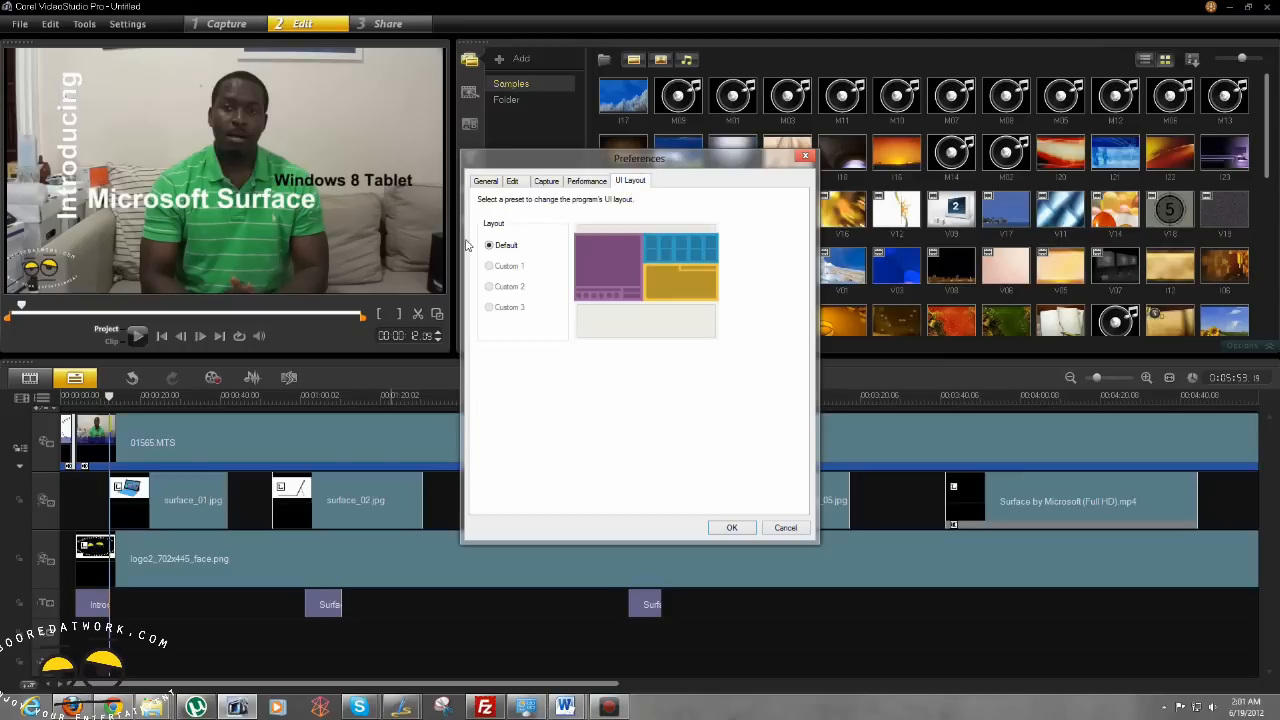
left_click(730, 527)
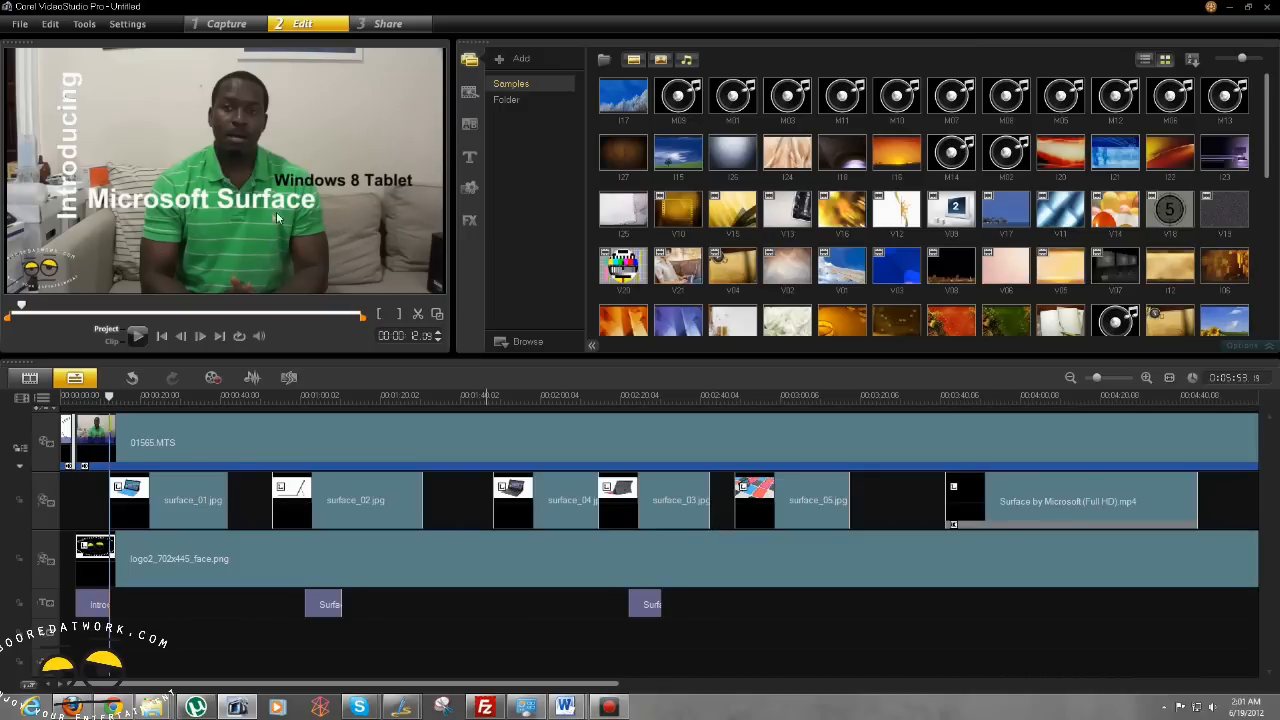
- Preview the 01565.MTS clip alone in clip mode, then return the preview to project mode
left_click(113, 342)
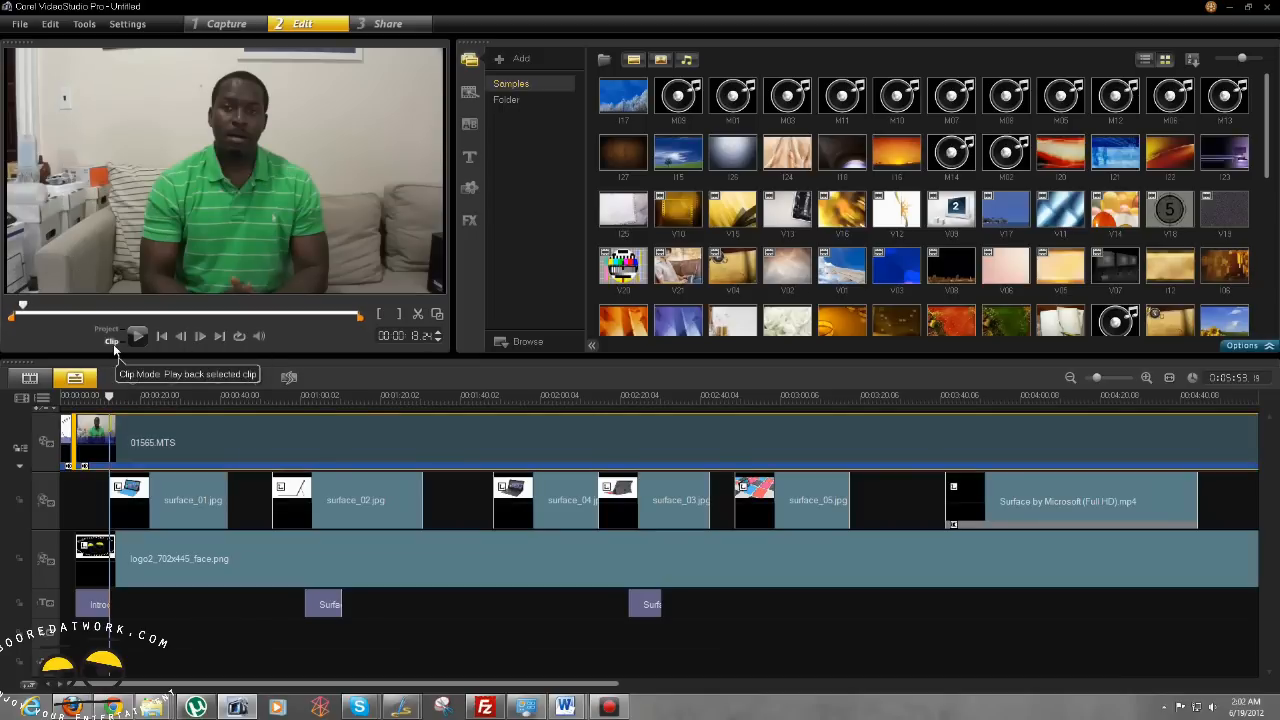
left_click(114, 330)
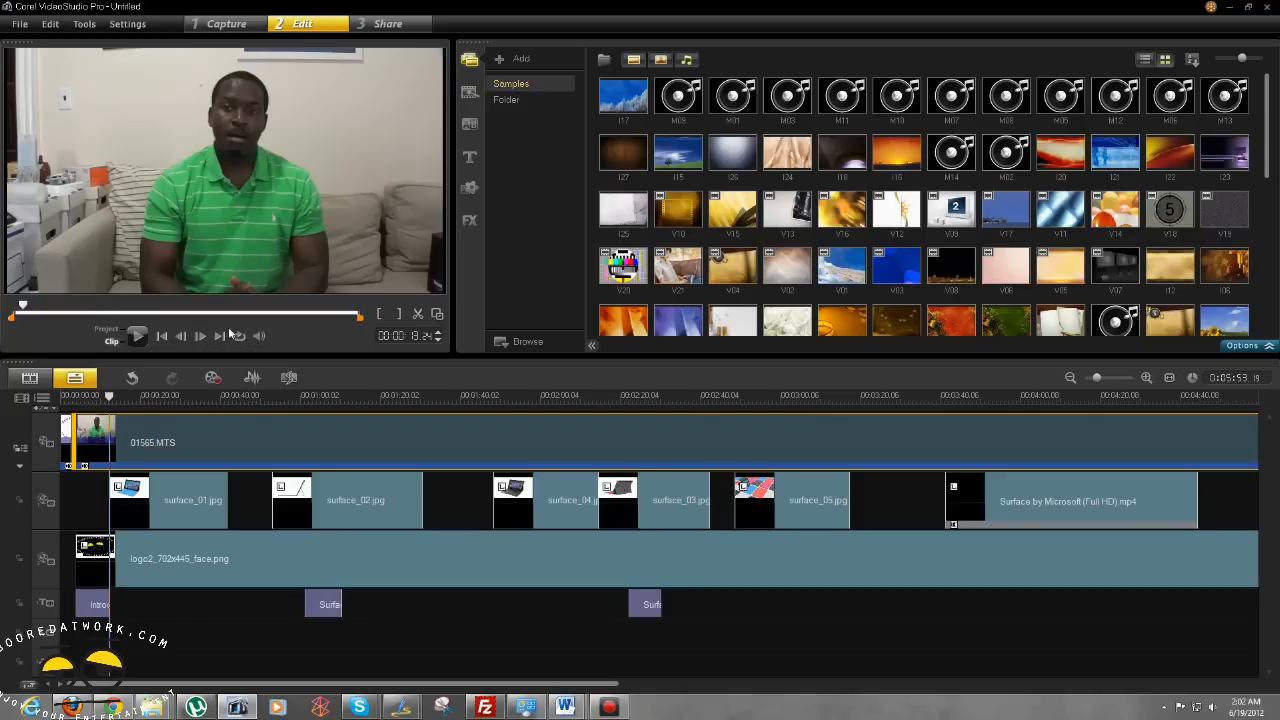
left_click(112, 333)
left_click(112, 333)
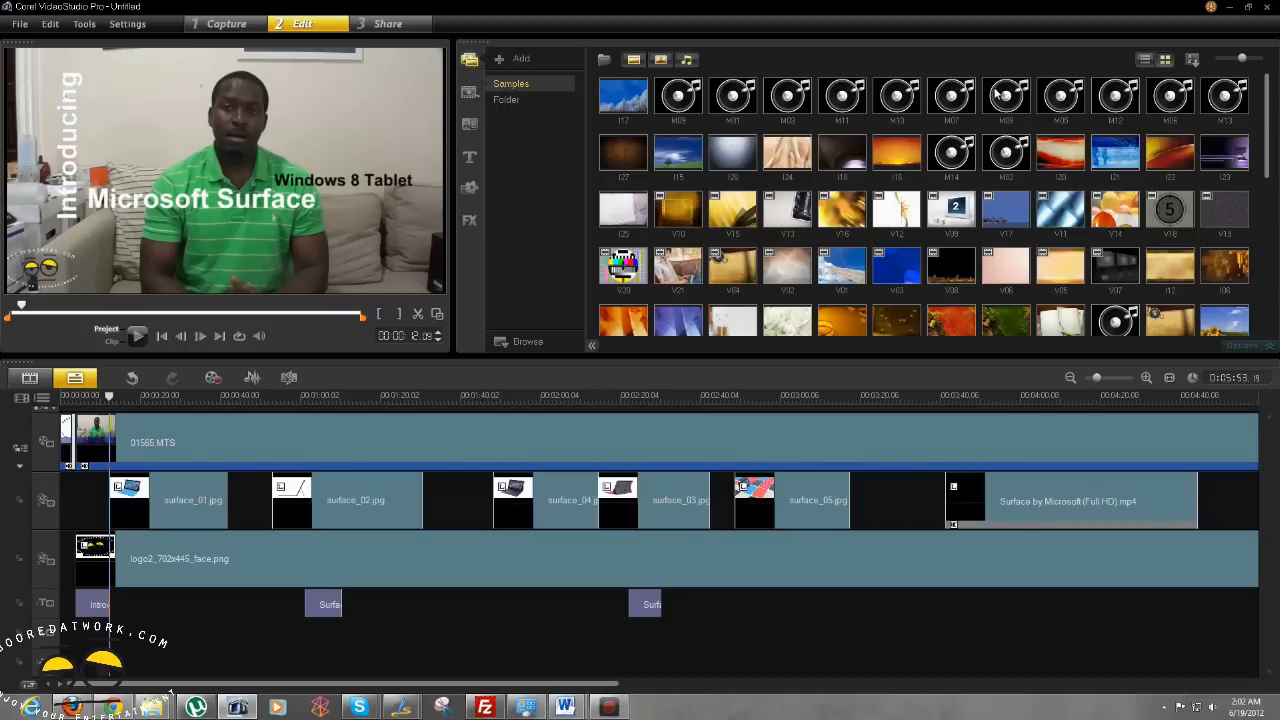
- Look through the sample media, the Beginning instant project templates and the favorite transitions, including the Dissolve preview
scroll(1118, 228, "down", 4)
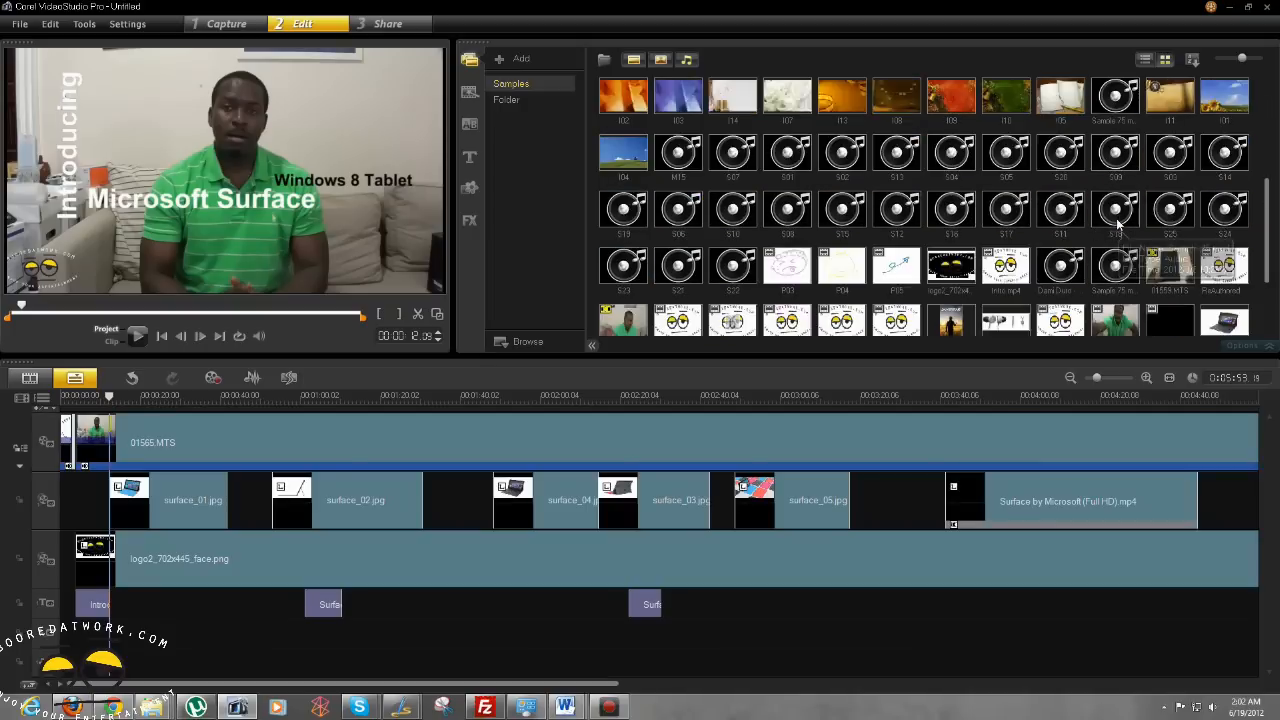
scroll(1118, 228, "down", 2)
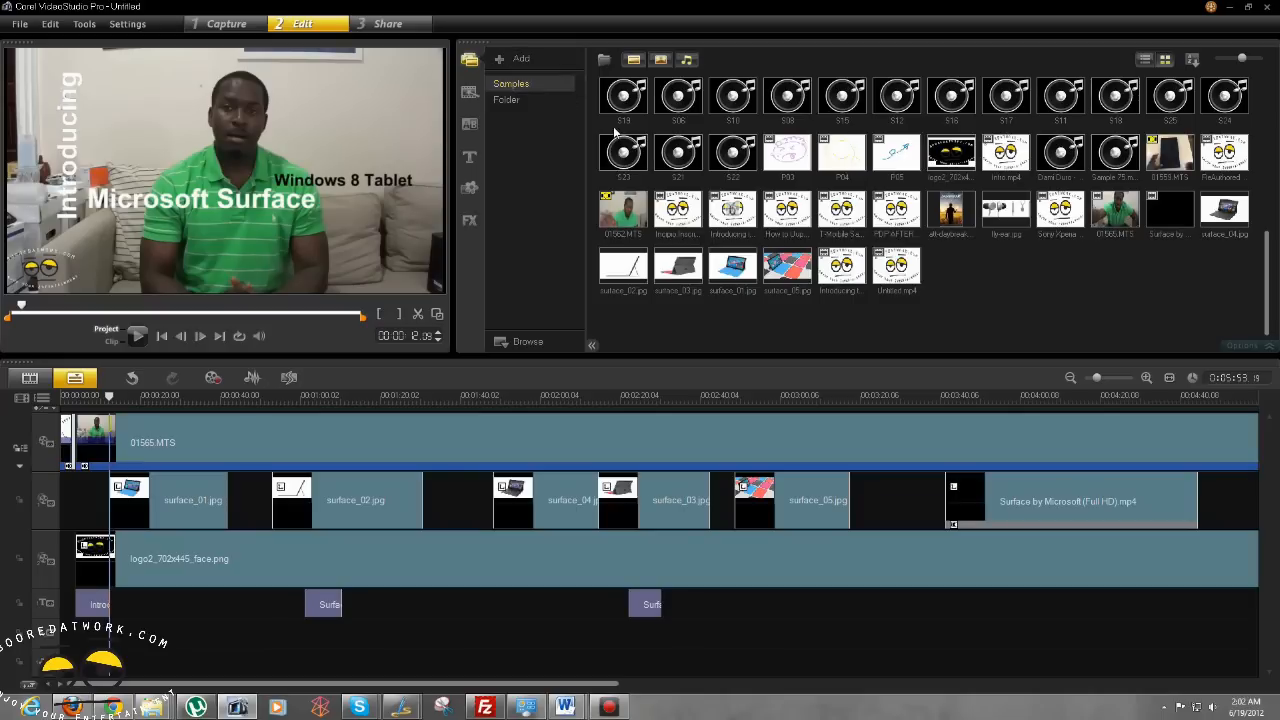
left_click(468, 93)
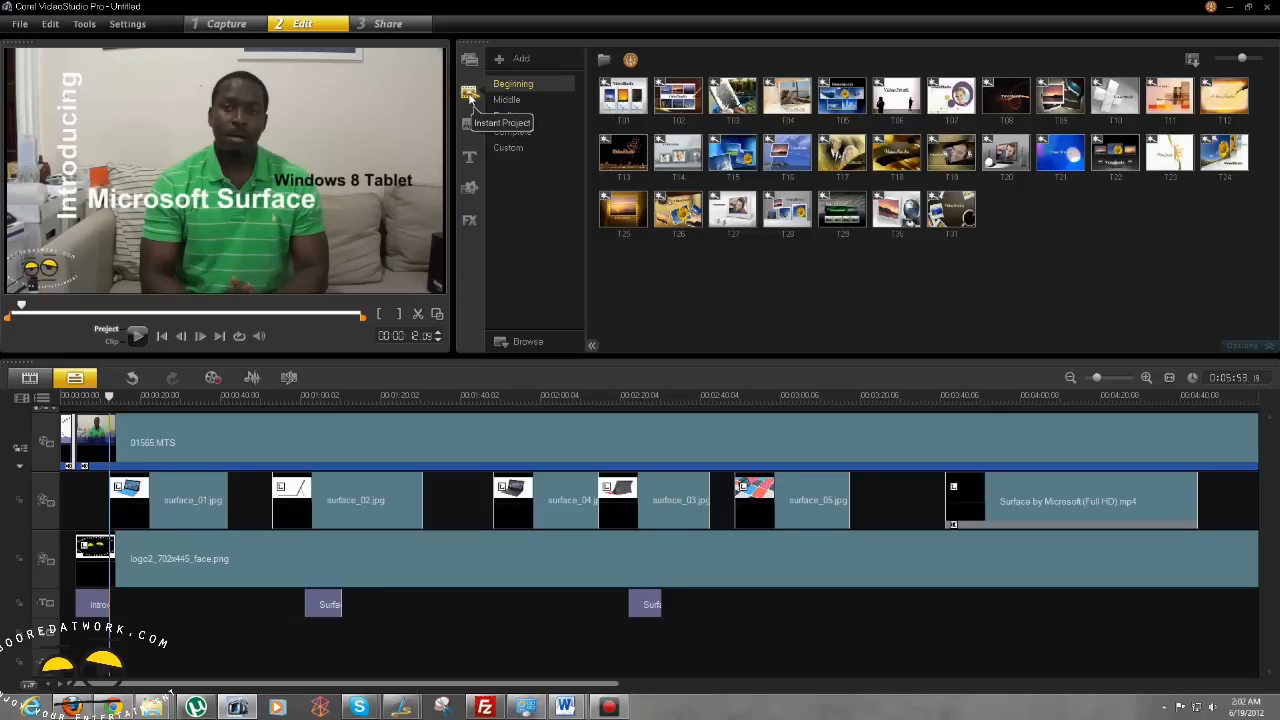
left_click(468, 126)
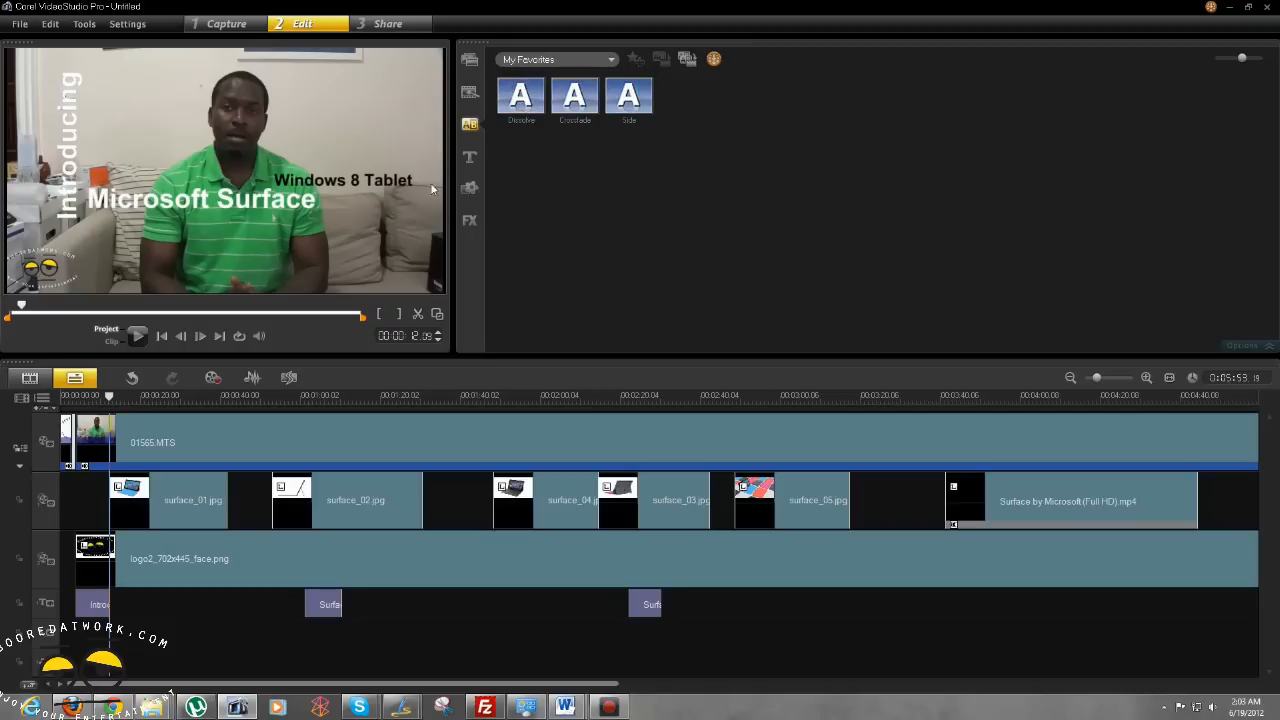
left_click_drag(515, 101, 79, 443)
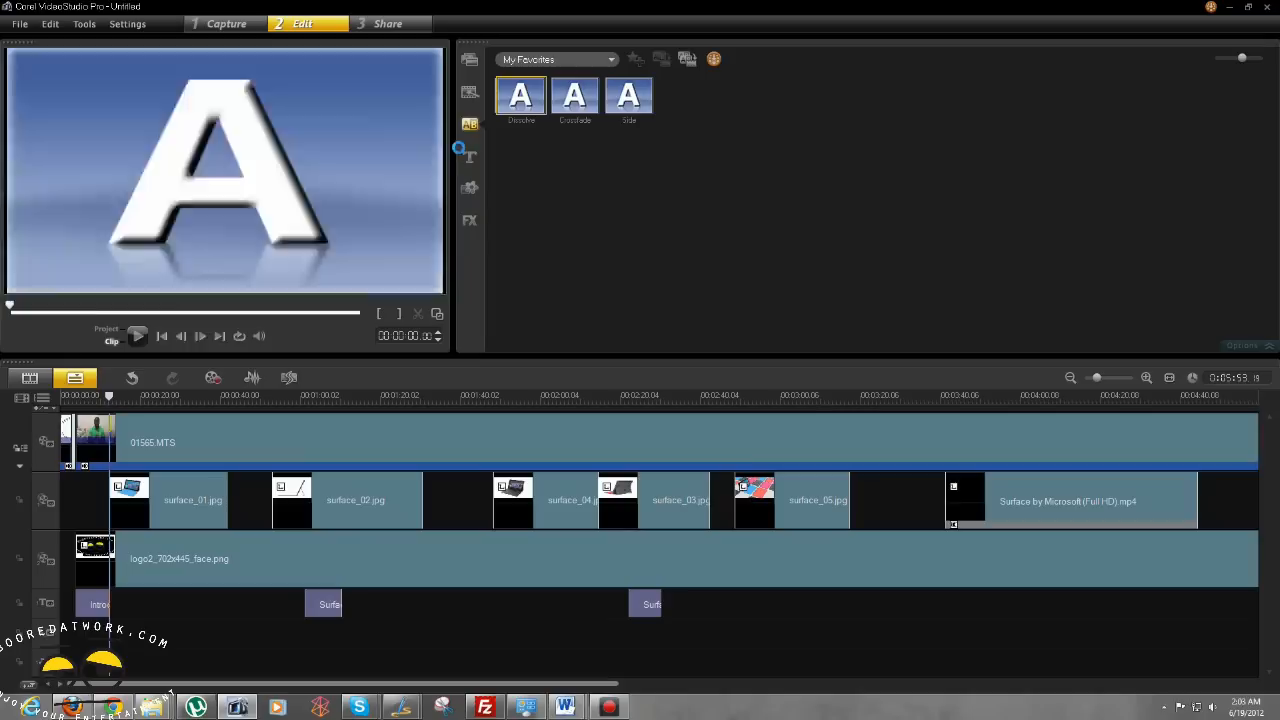
- Add the gold two-line LOREM IPSUM title preset to the title track at 00:01:24.02, over the surface_02.jpg image
left_click(469, 156)
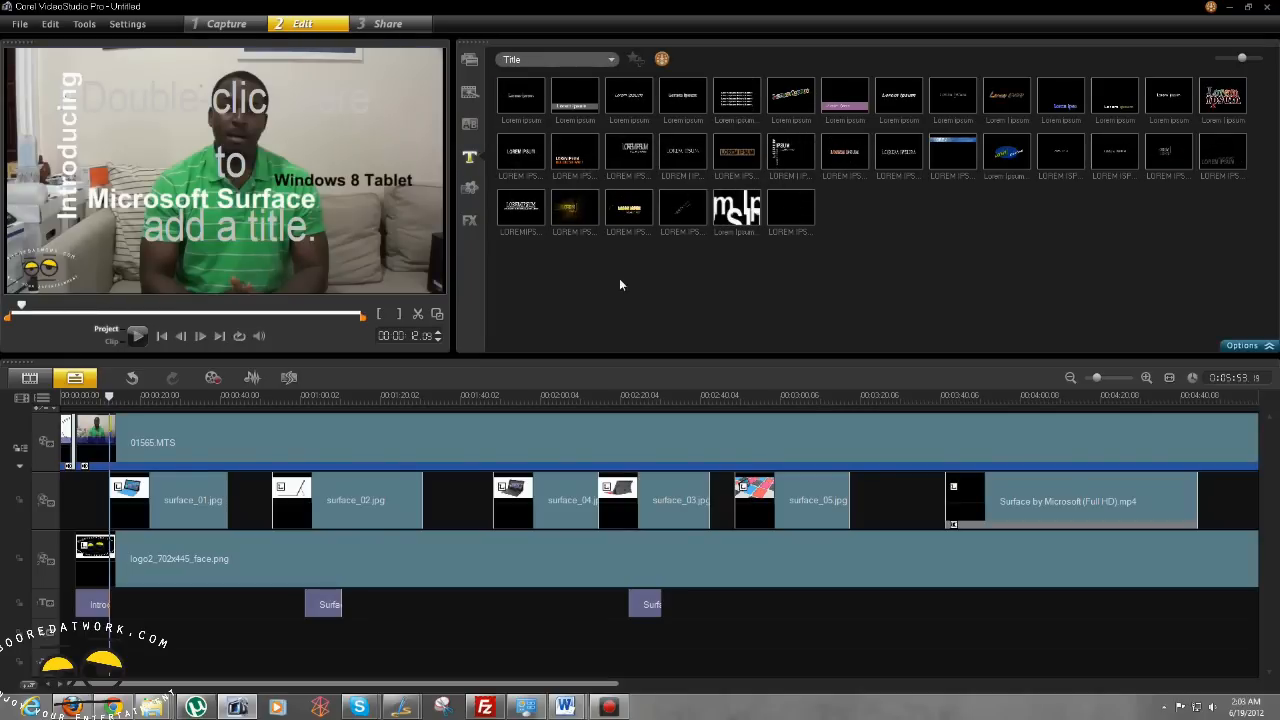
left_click_drag(112, 396, 396, 398)
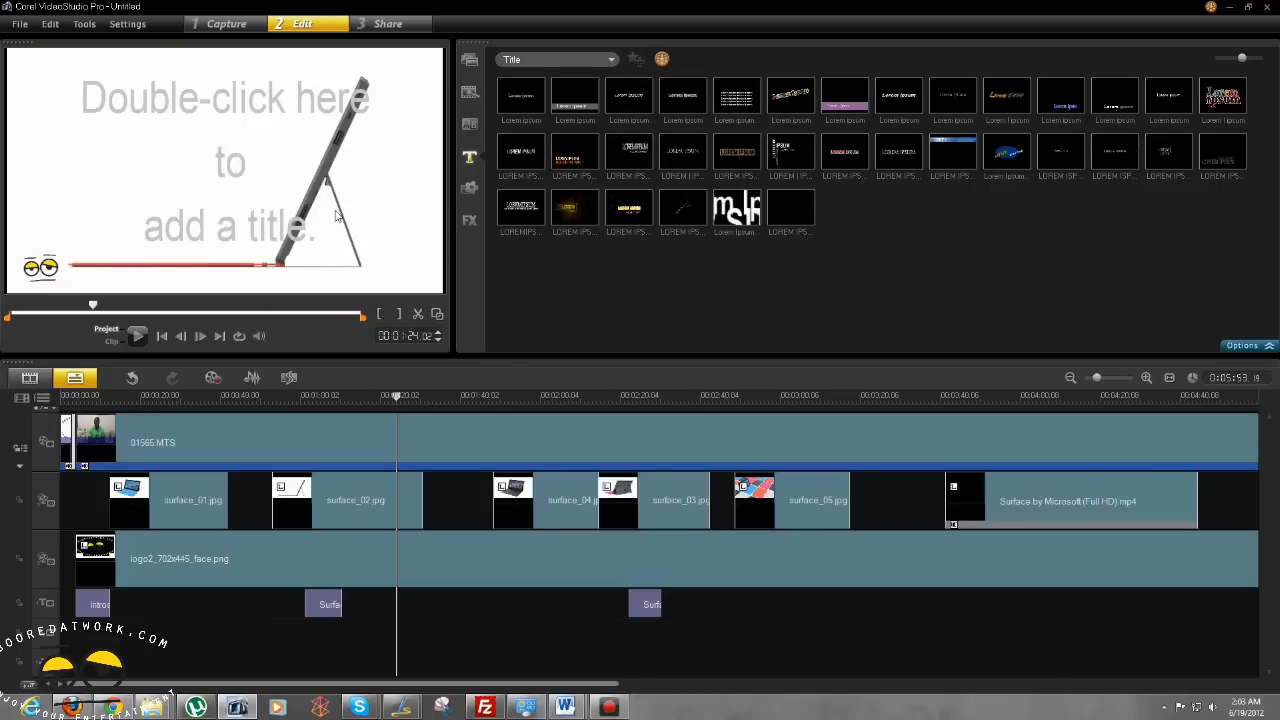
left_click(567, 213)
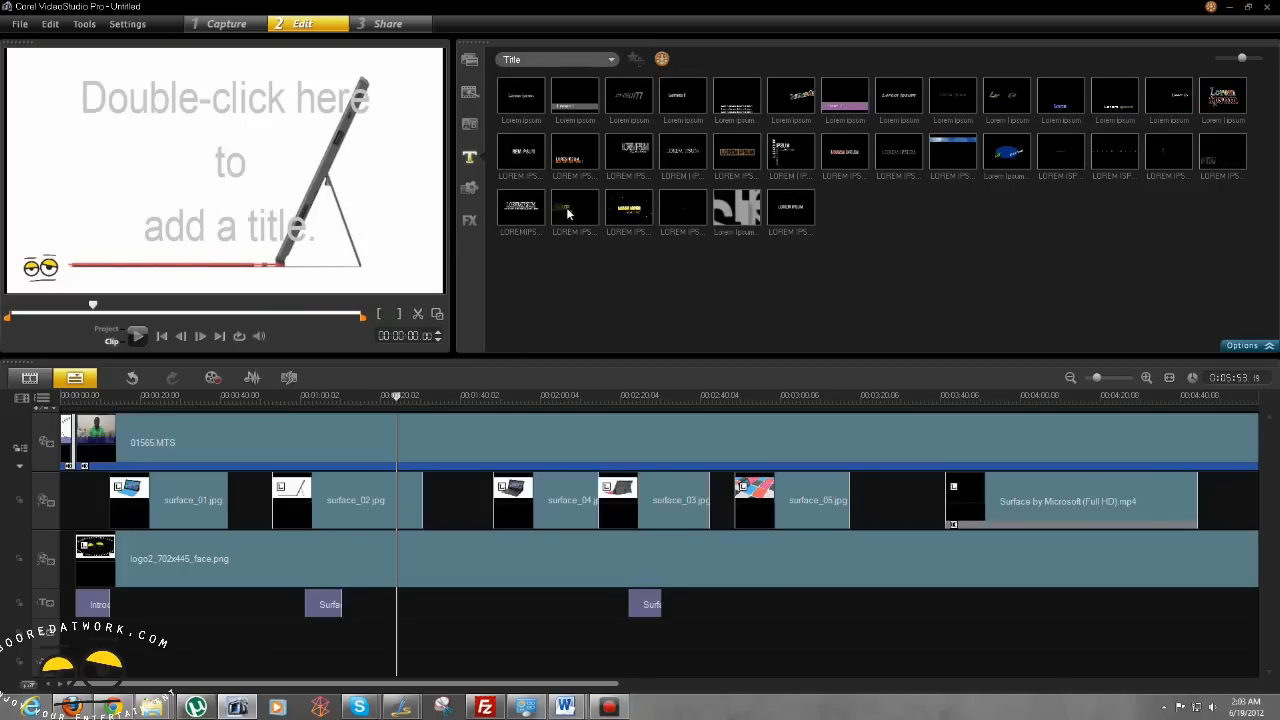
left_click_drag(437, 580, 405, 594)
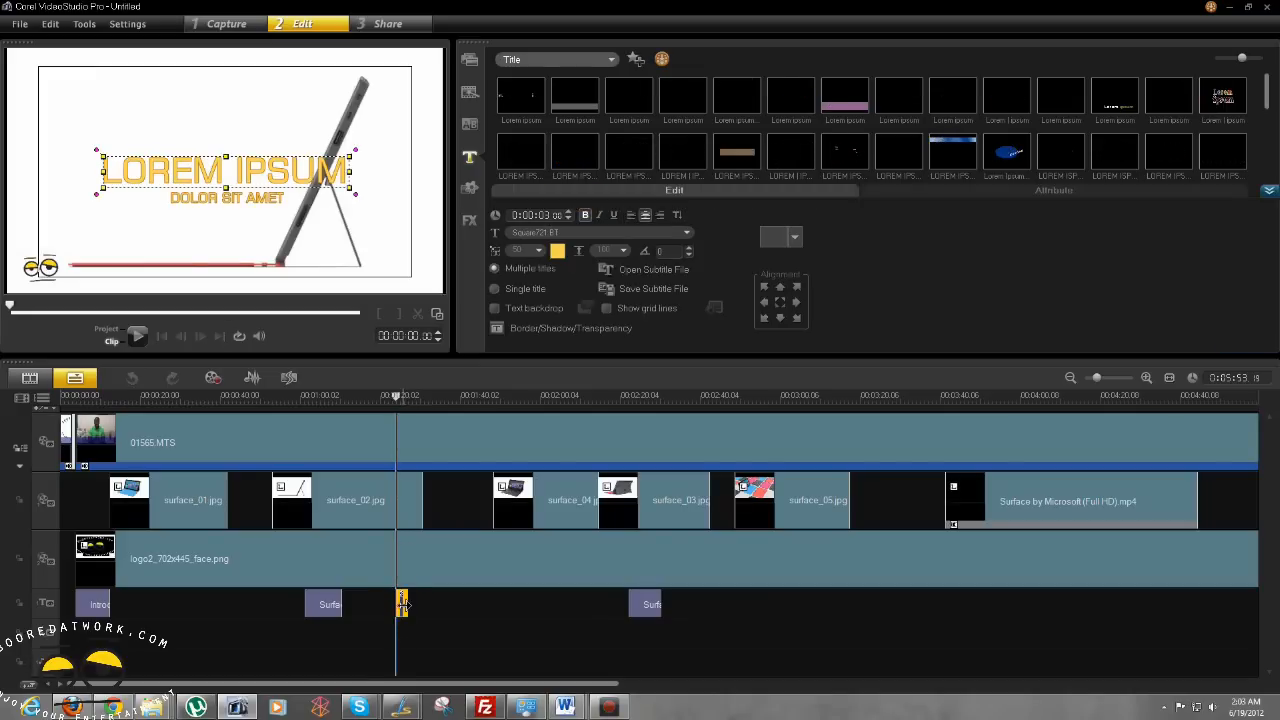
- Replace the LOREM IPSUM headline of the new title with "Windows 8 Tablet"
left_click(141, 170)
key("ctrl+a")
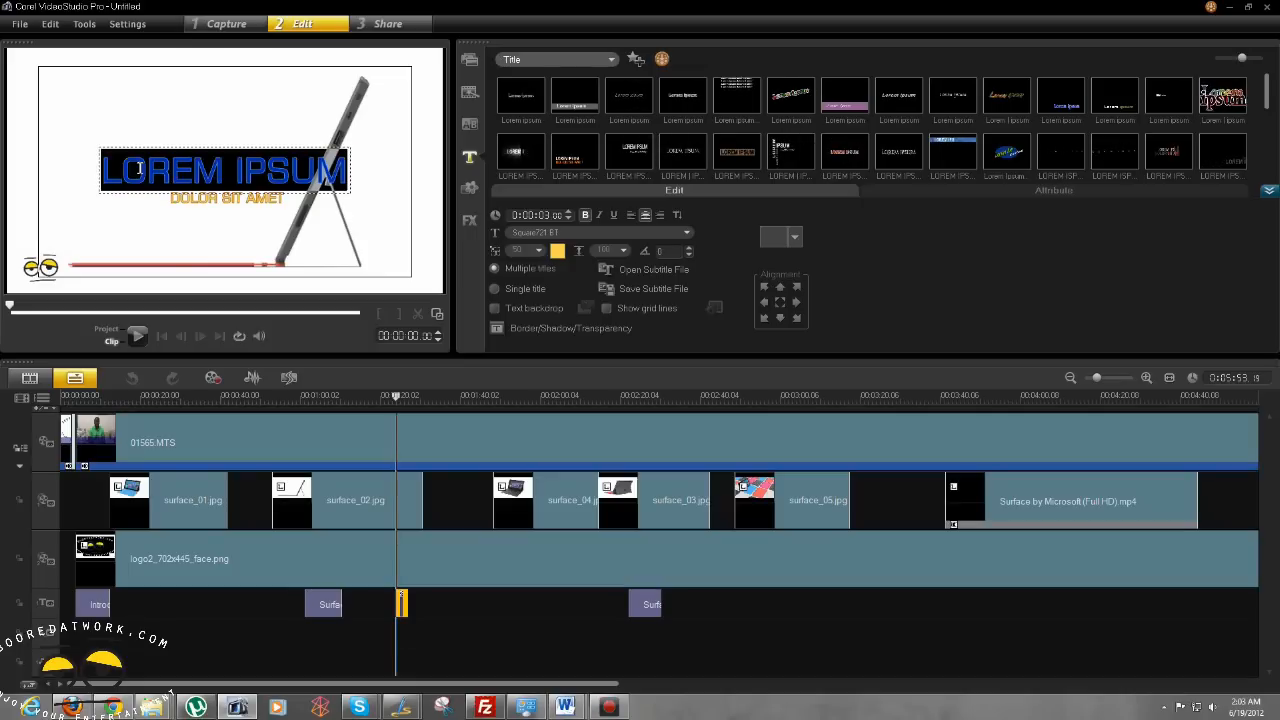
type("Windows")
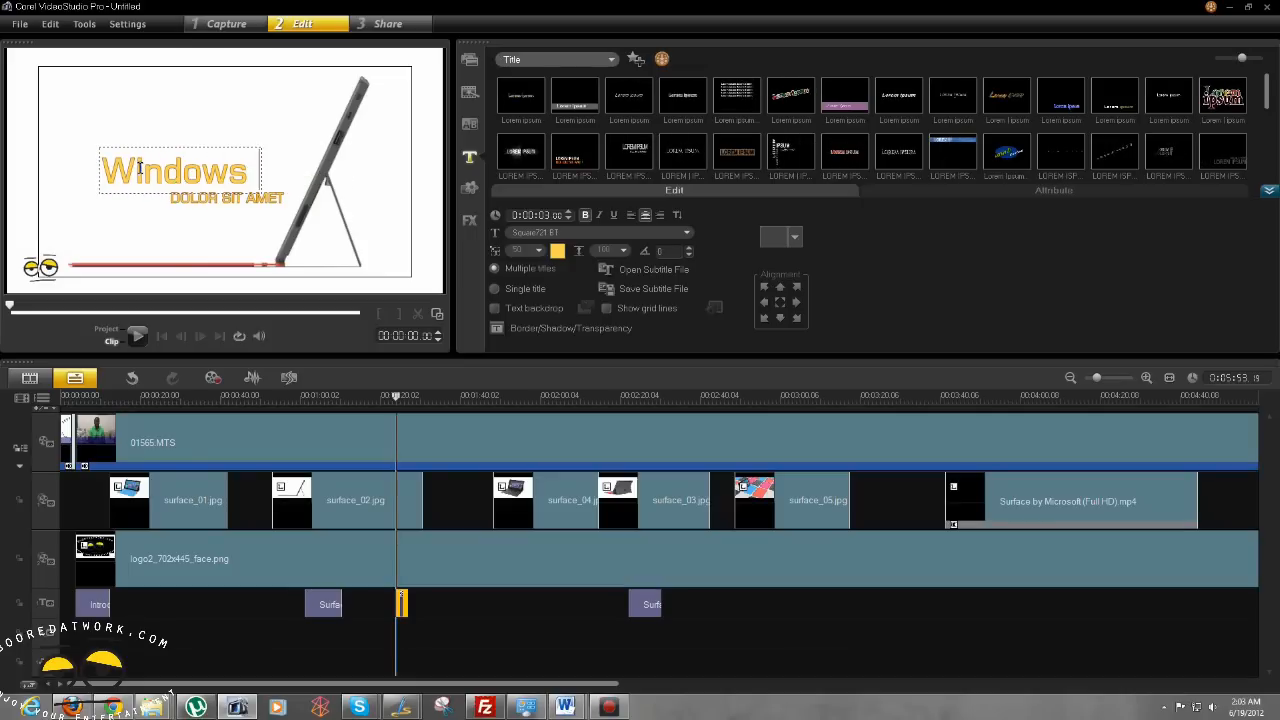
type(" 8 Tablet")
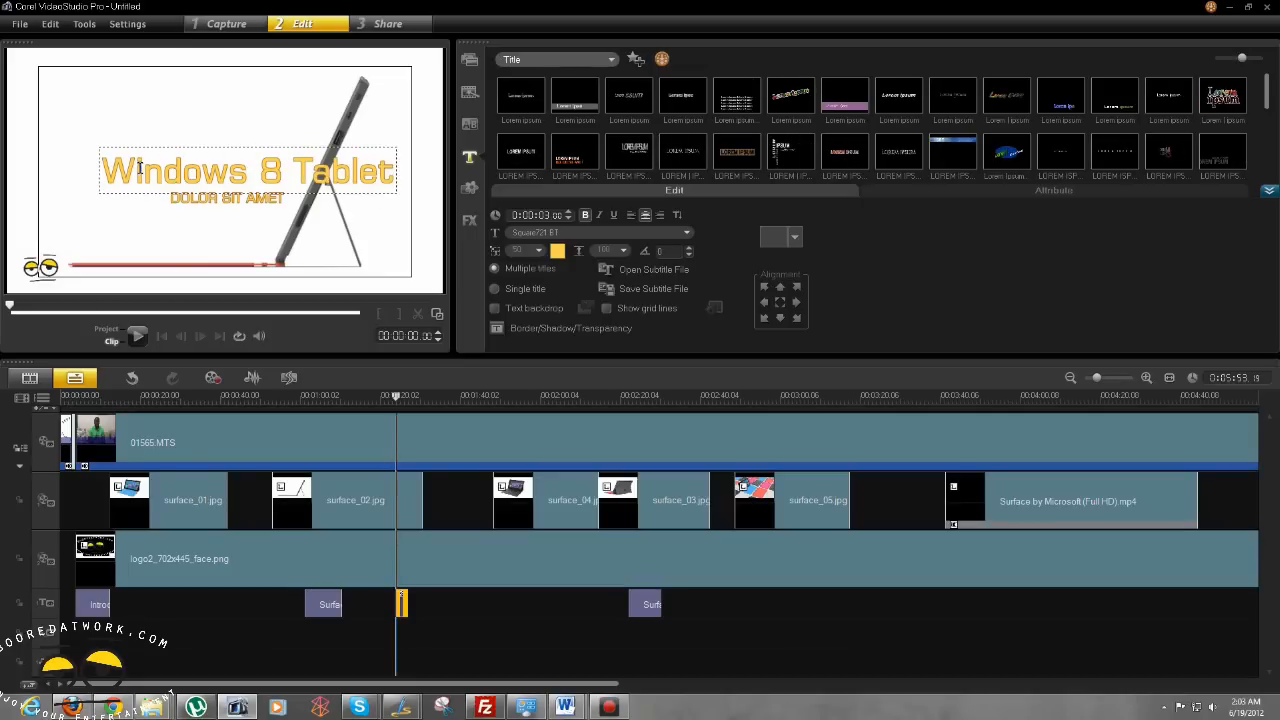
- Replace the title's DOLOR SIT AMET subline with "Surface" and select its text box
left_click(255, 199)
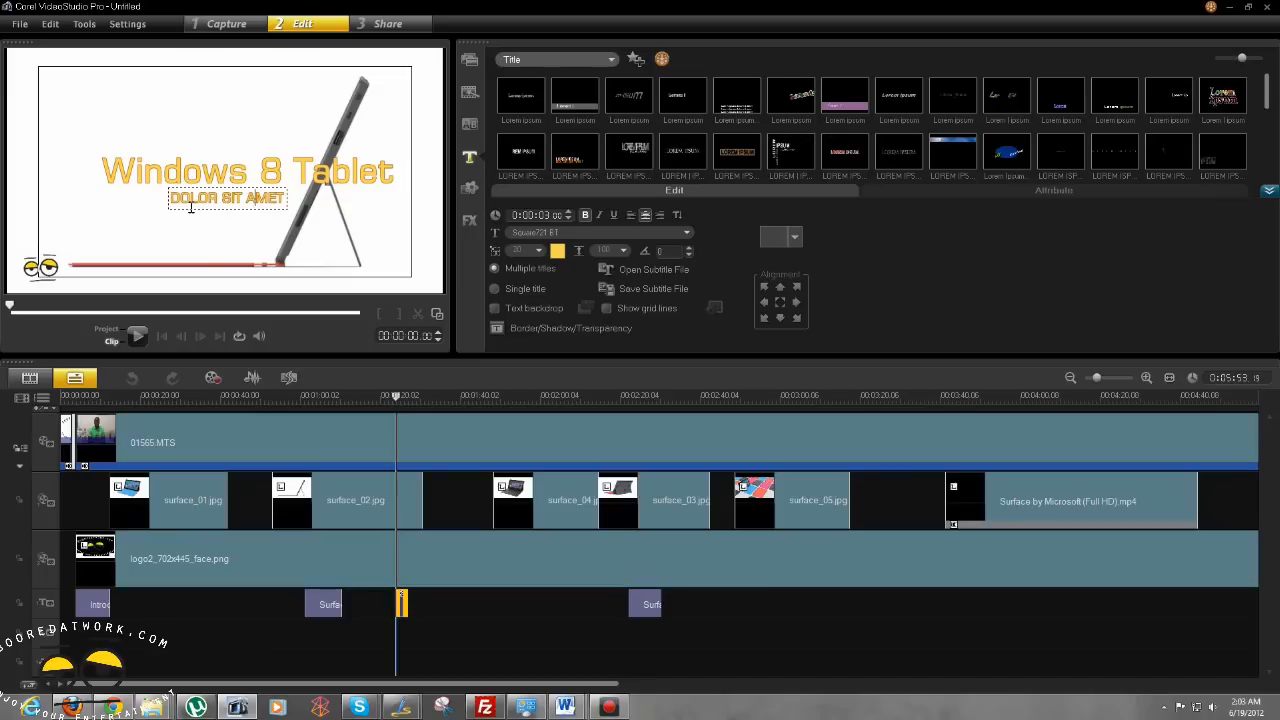
double_click(212, 200)
type("DO")
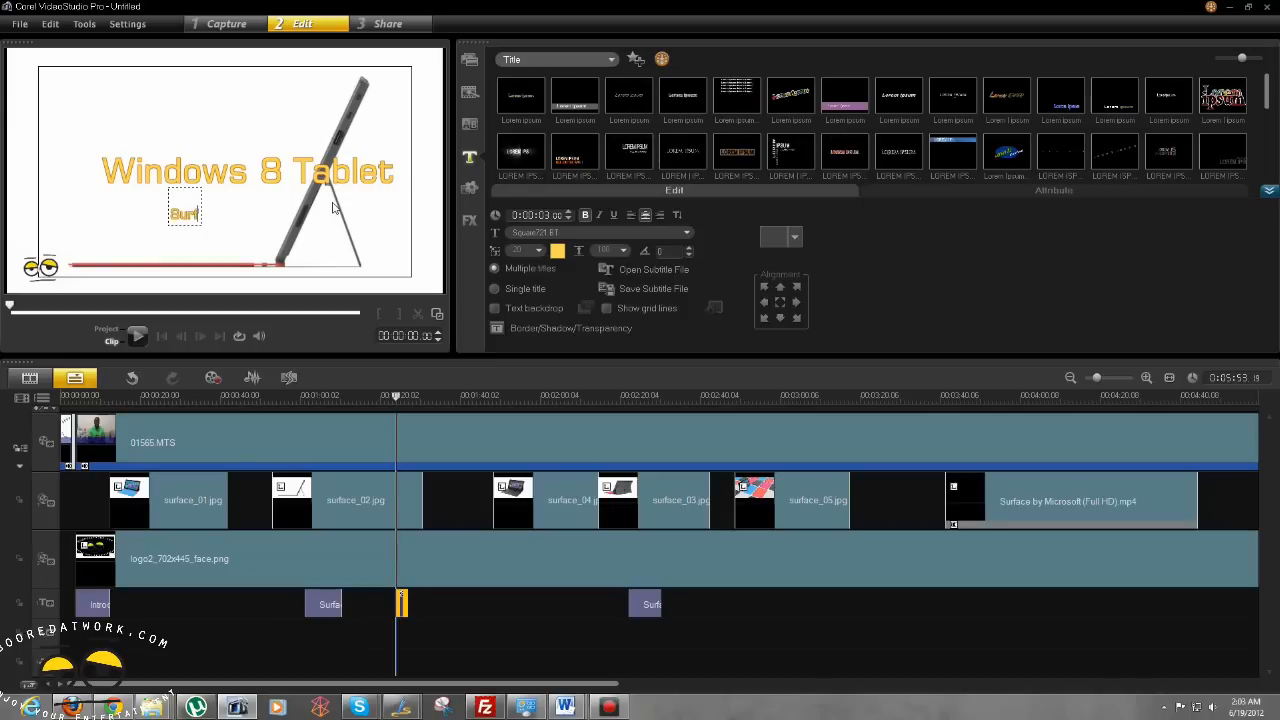
left_click(370, 251)
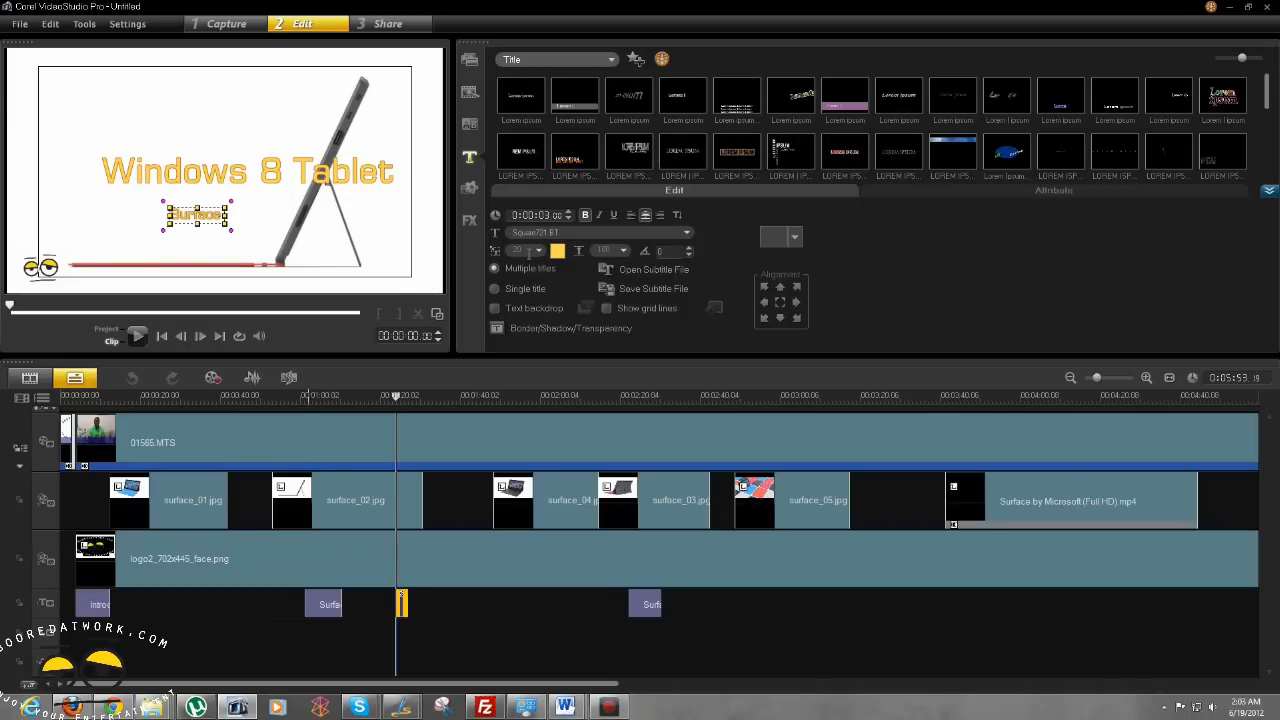
- Color the "Surface" subline pink and increase its font size
left_click(557, 251)
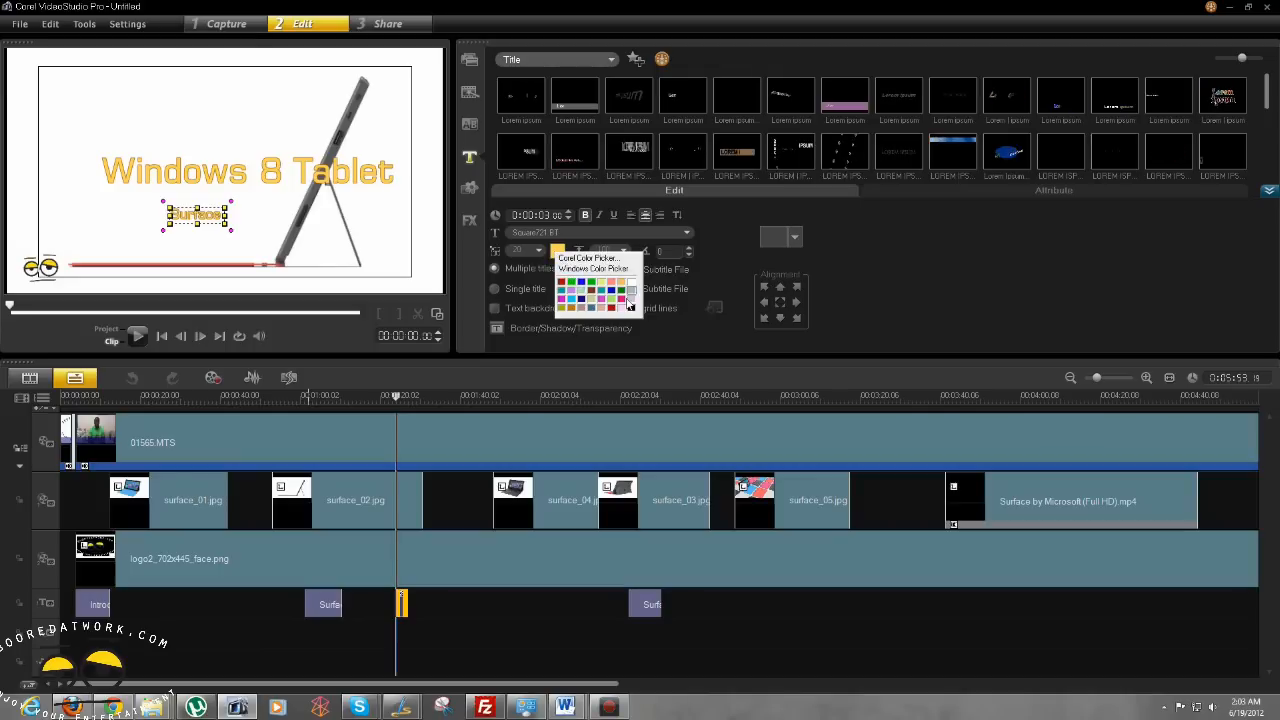
left_click(621, 305)
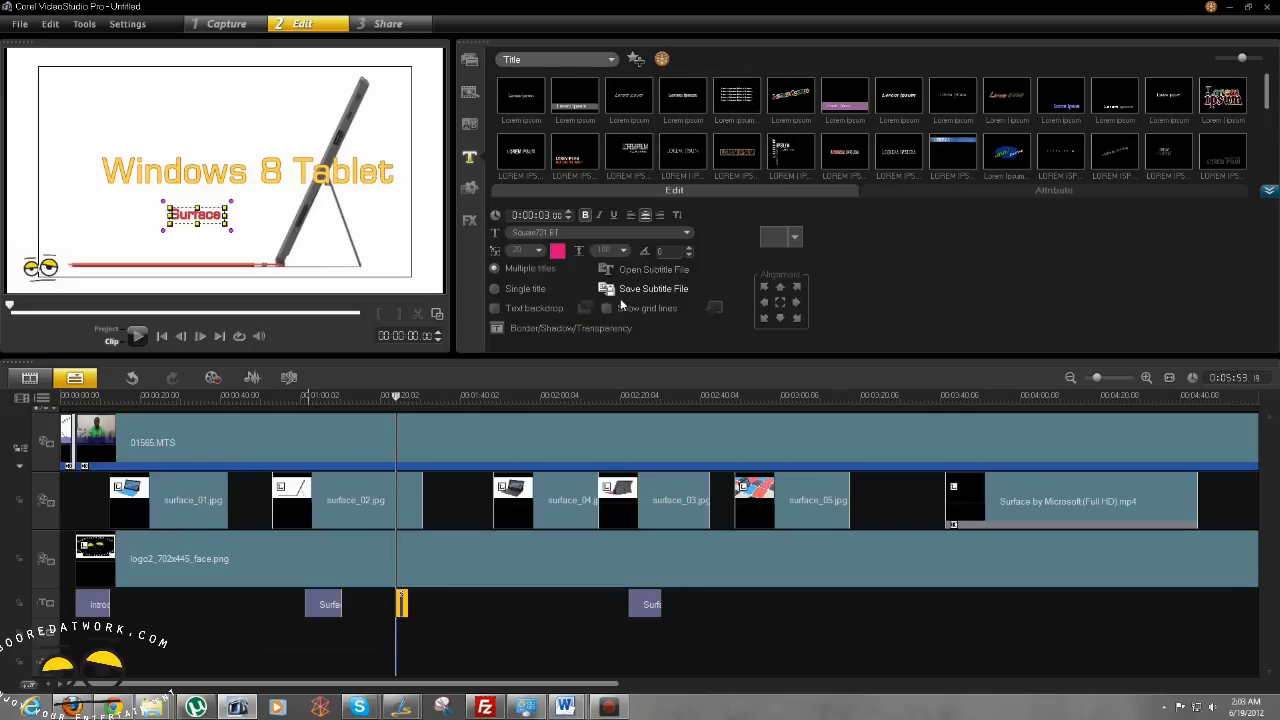
left_click(540, 251)
left_click(533, 297)
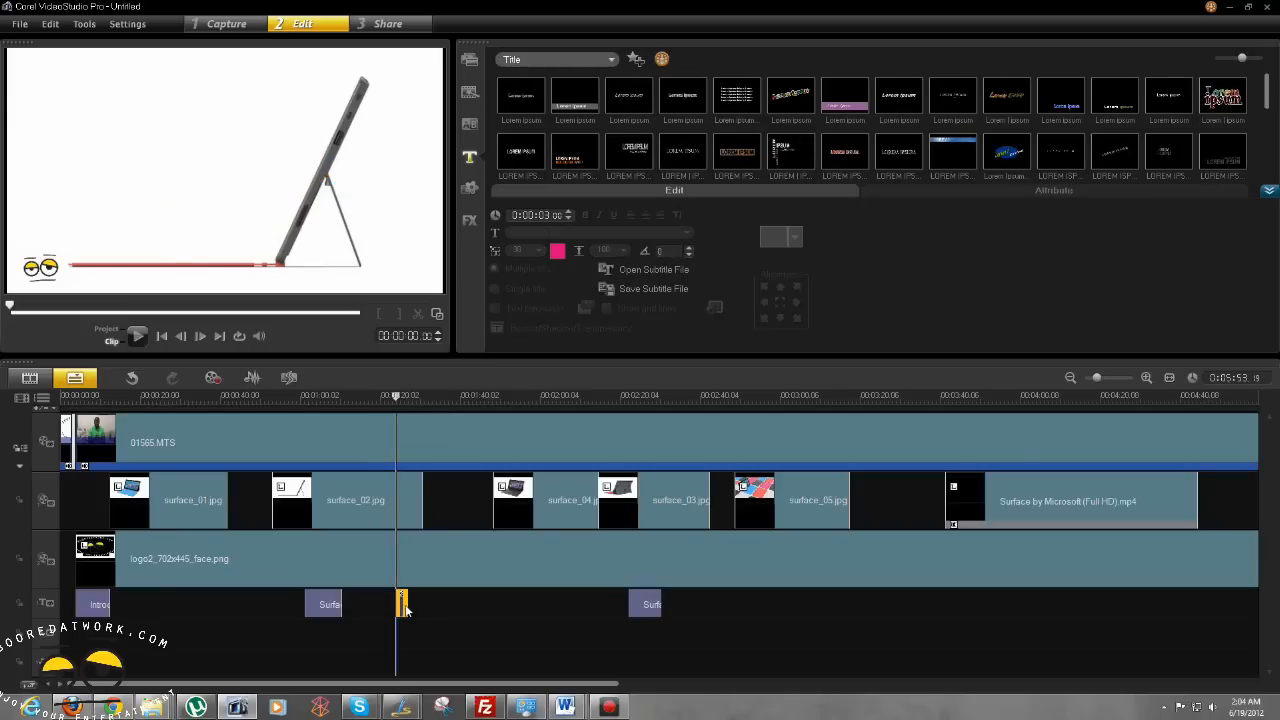
- Extend the Windows 8 Tablet title clip to a duration of 0:00:11.05 and play the project from the title's start
left_click_drag(407, 606, 440, 603)
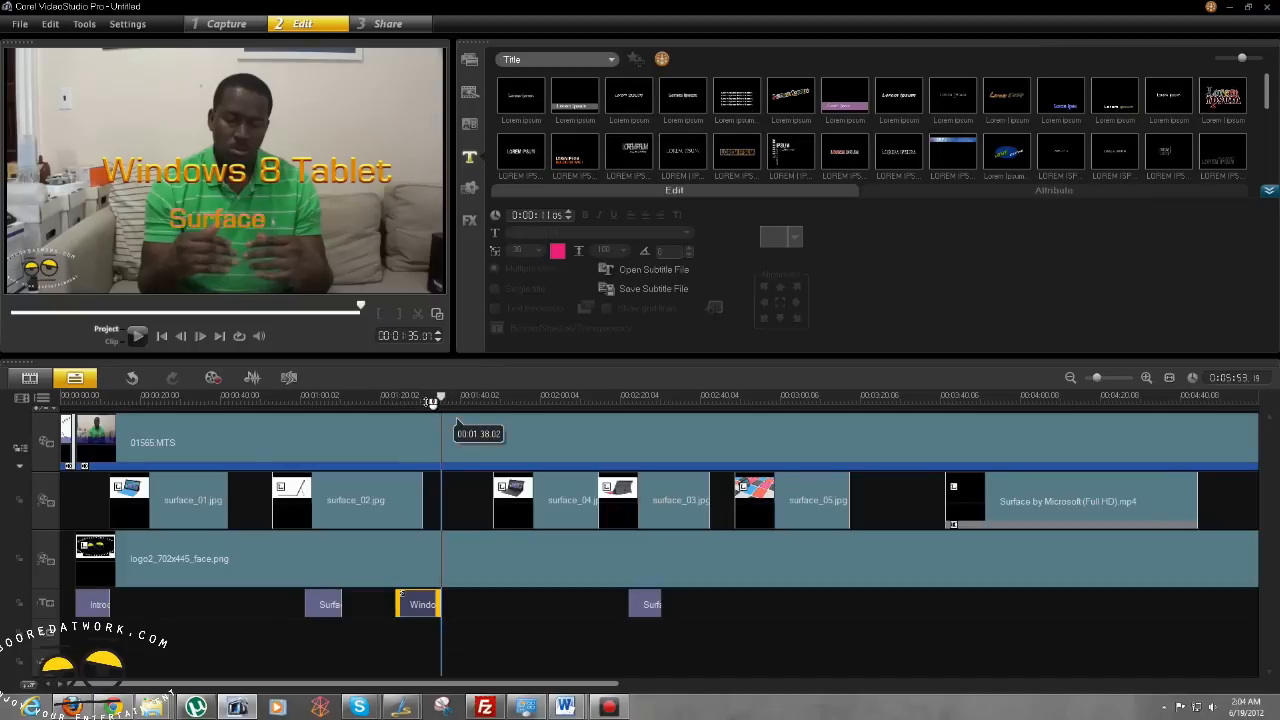
left_click(394, 401)
left_click(396, 409)
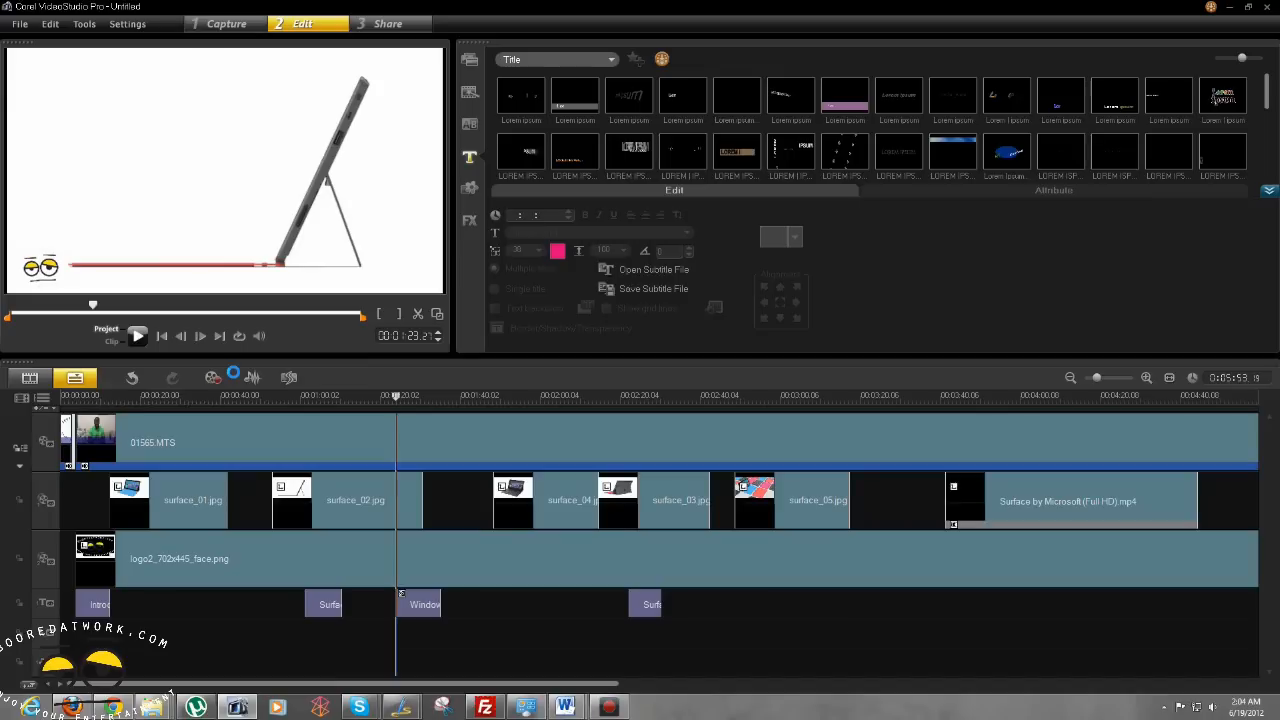
key("space")
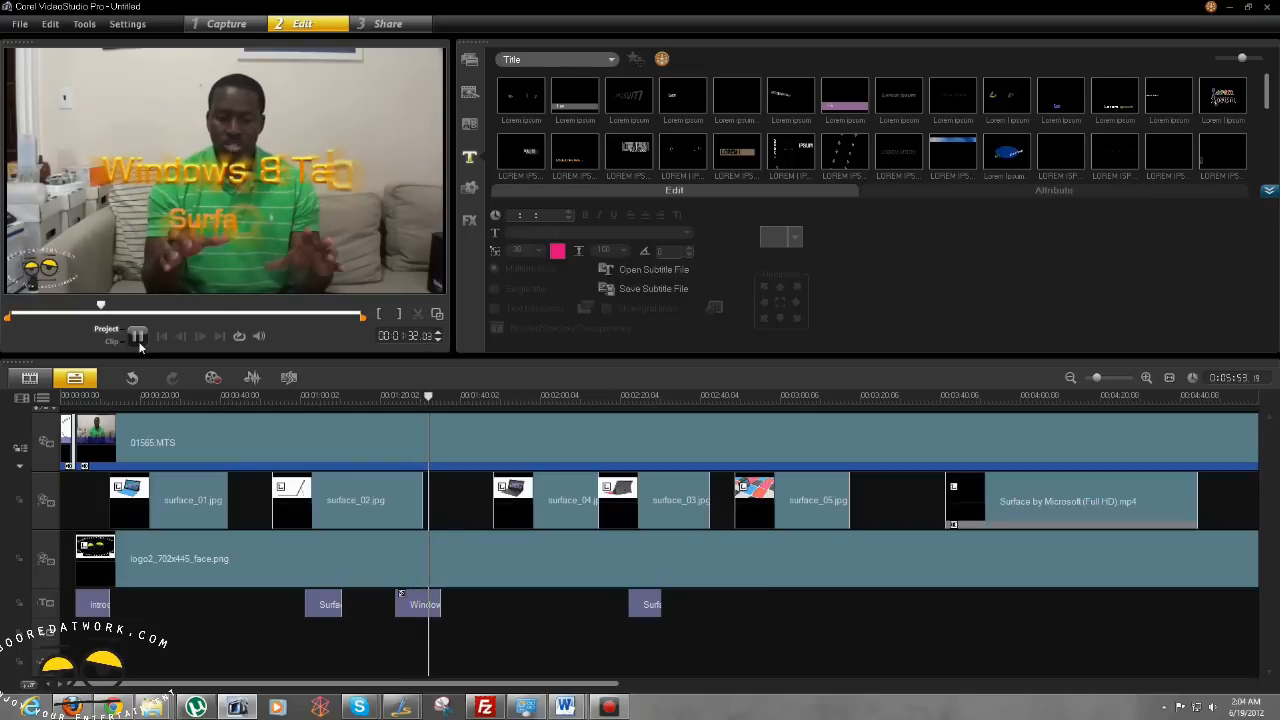
key("space")
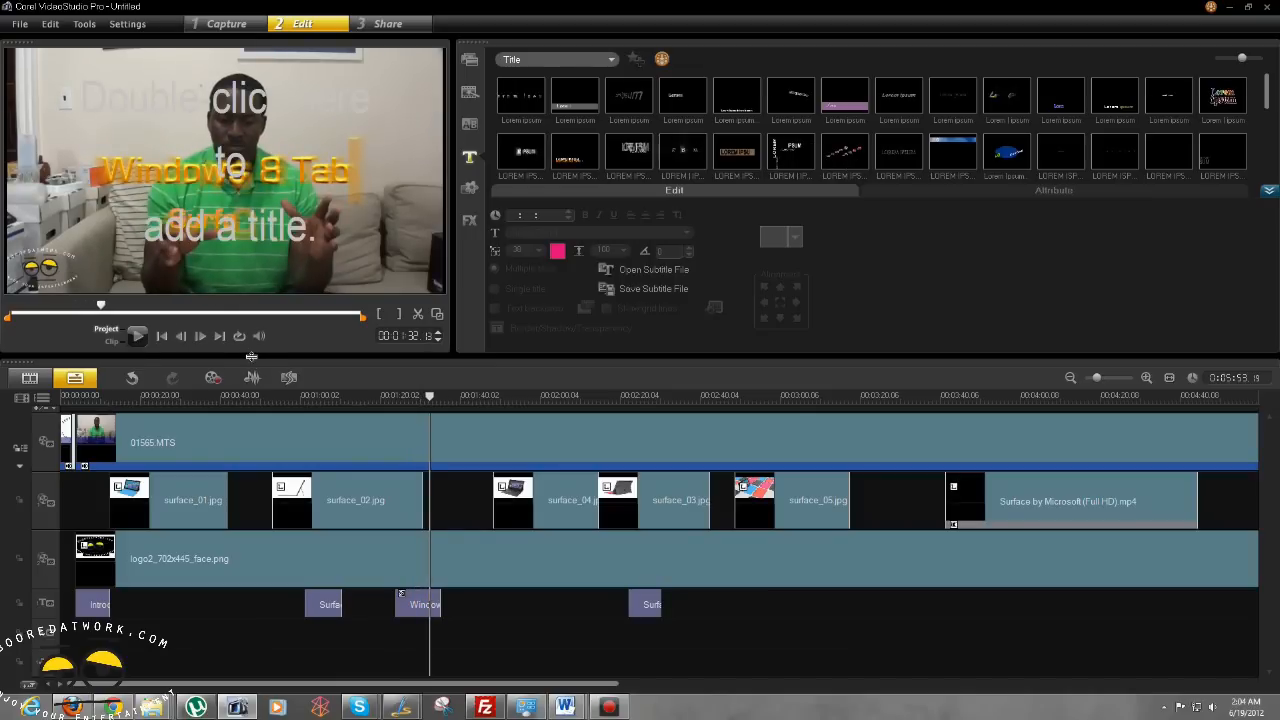
- Move the playhead past the Windows 8 Tablet title to 00:01:43.11 and start an empty title in the preview
left_click(1268, 190)
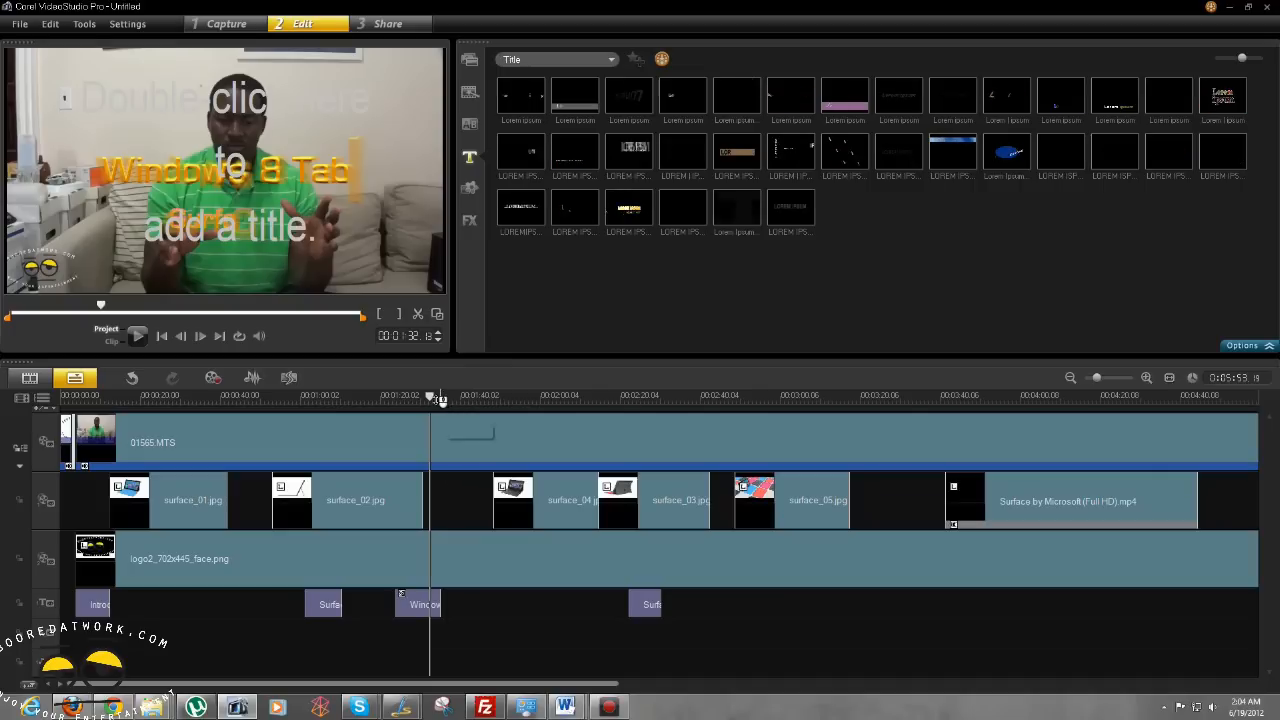
left_click_drag(432, 397, 474, 397)
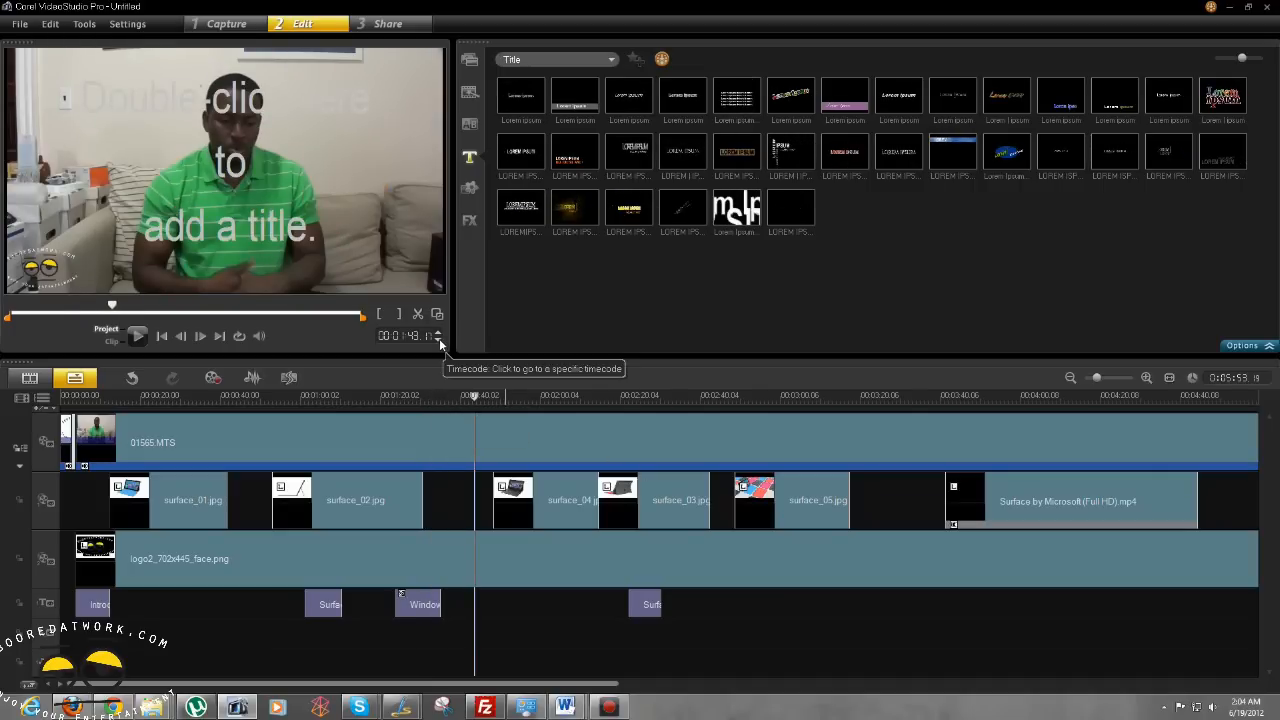
double_click(264, 190)
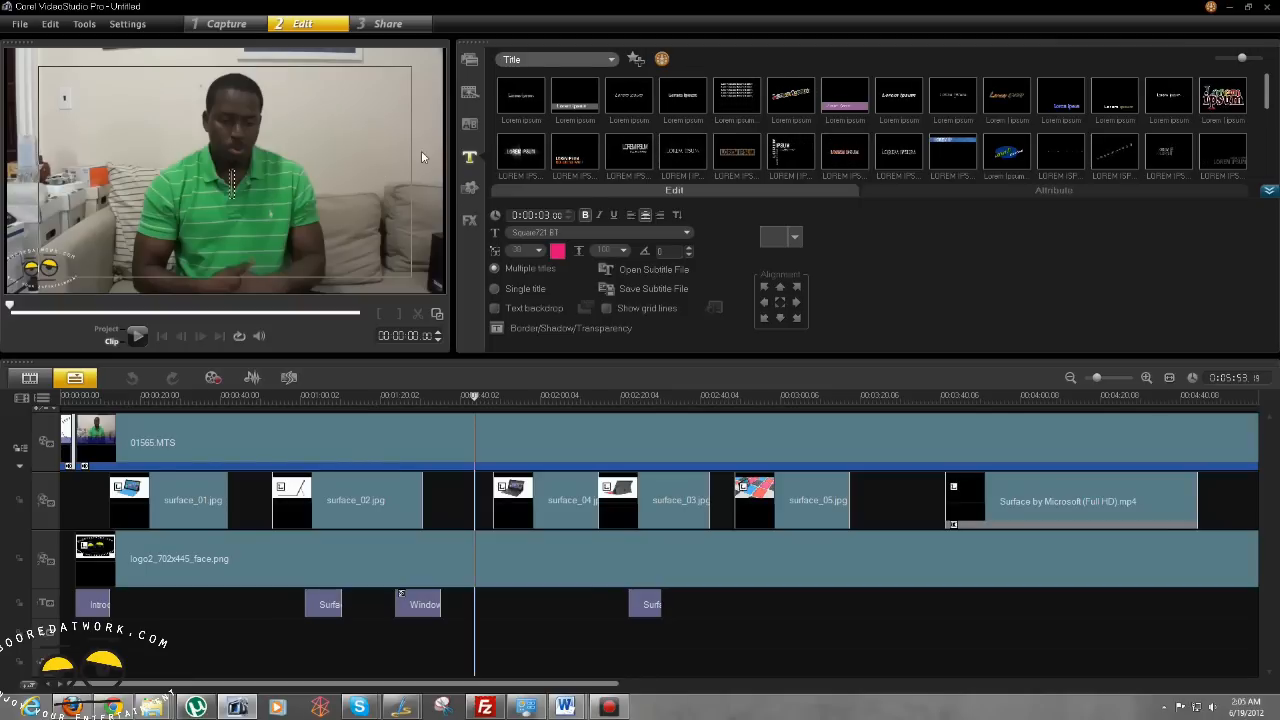
- Preview the white clip in the Color graphics library and move the black (0,0,0) swatch to the end of the library
left_click(470, 187)
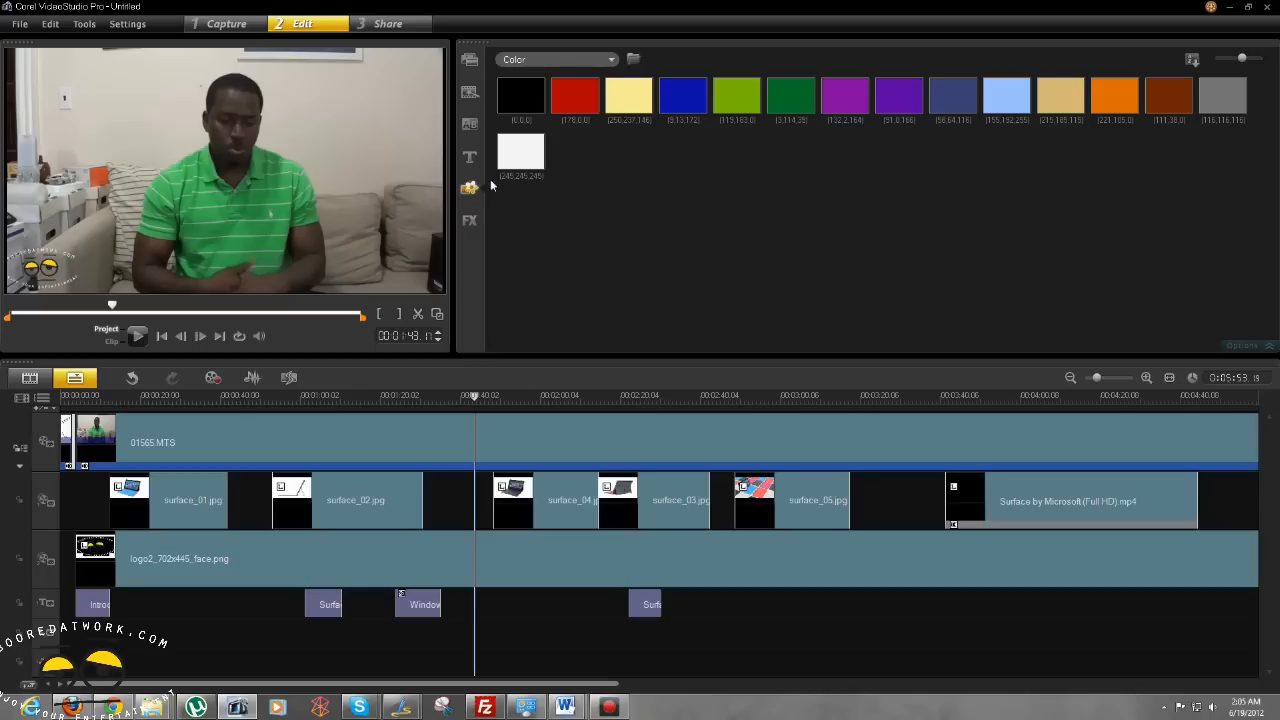
left_click(521, 152)
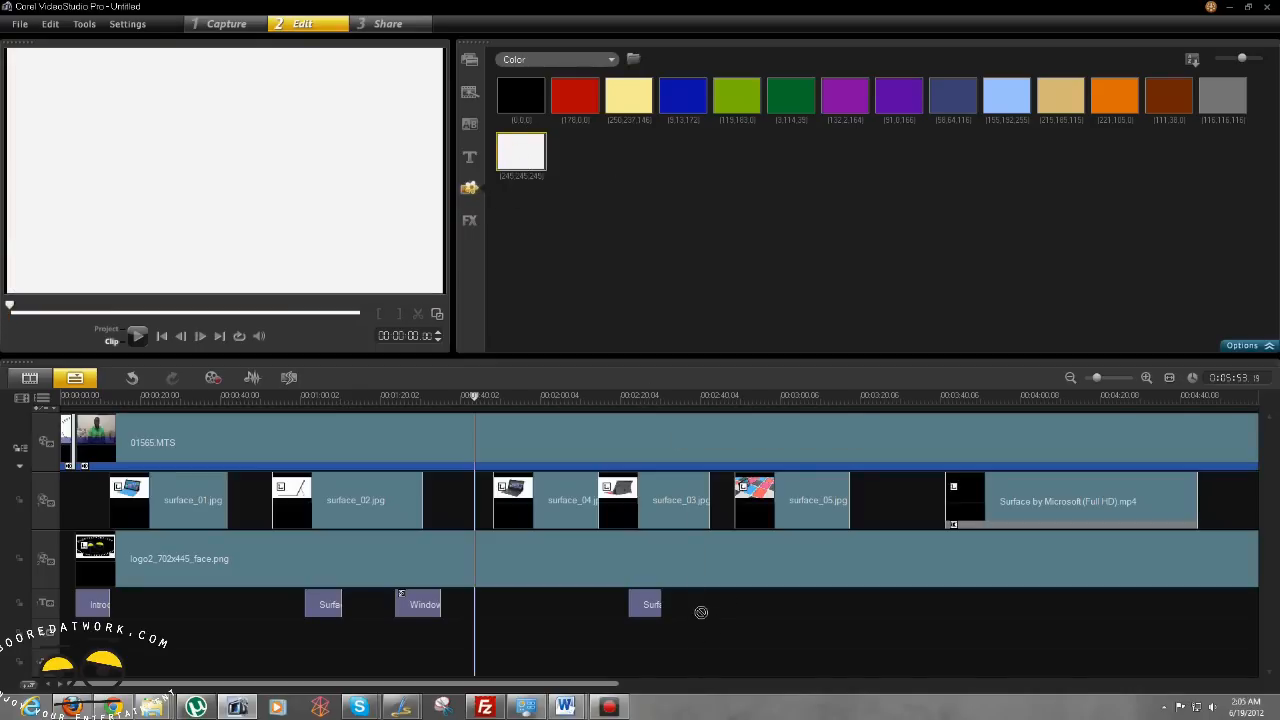
left_click_drag(701, 612, 612, 188)
left_click_drag(523, 97, 668, 196)
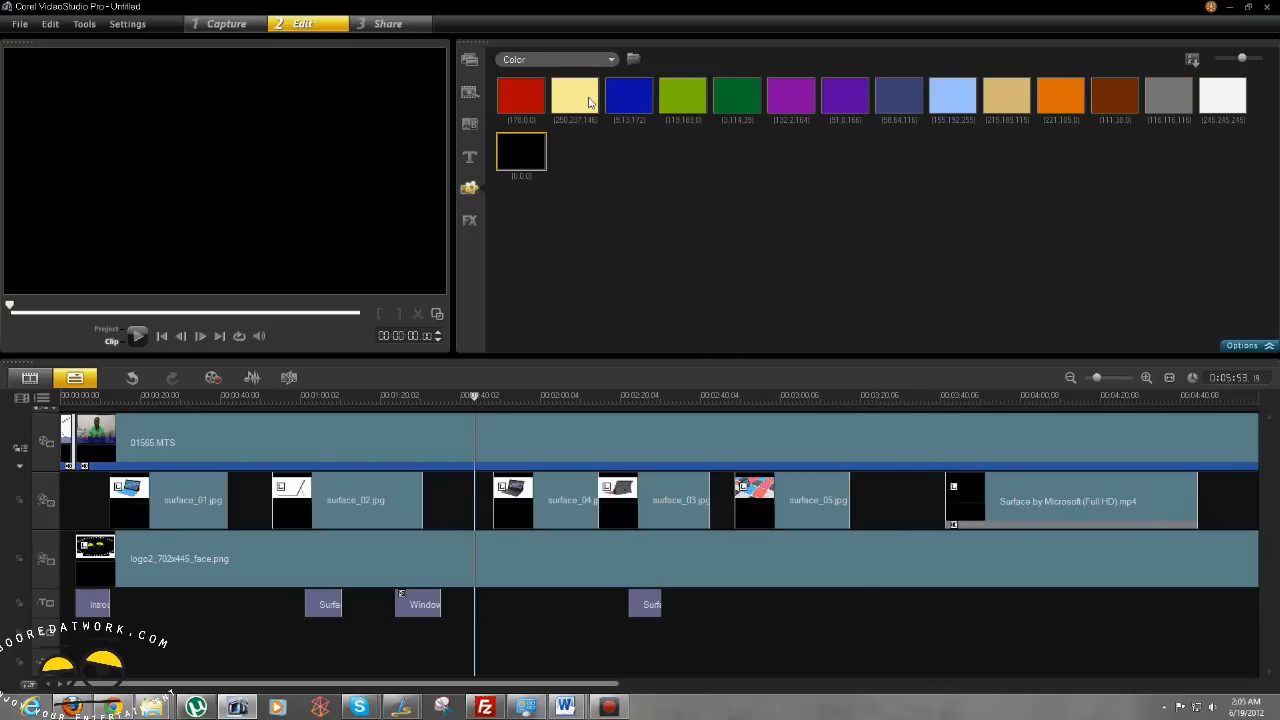
- Add the pale yellow (250,237,146) color clip to the first overlay track at 00:03:21.11 and preview it in the project
mouse_move(590, 103)
left_mouse_down()
mouse_move(840, 490)
mouse_move(871, 500)
mouse_move(855, 500)
left_mouse_up()
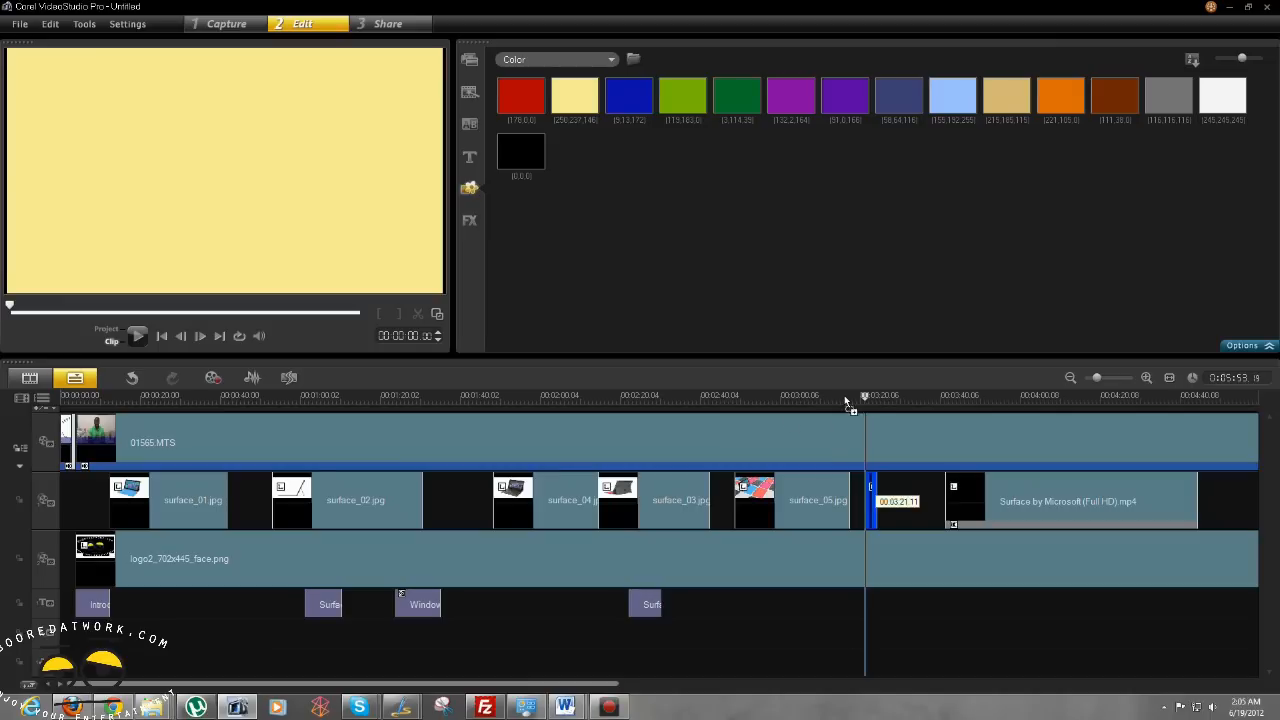
left_click_drag(845, 402, 848, 404)
left_click(119, 341)
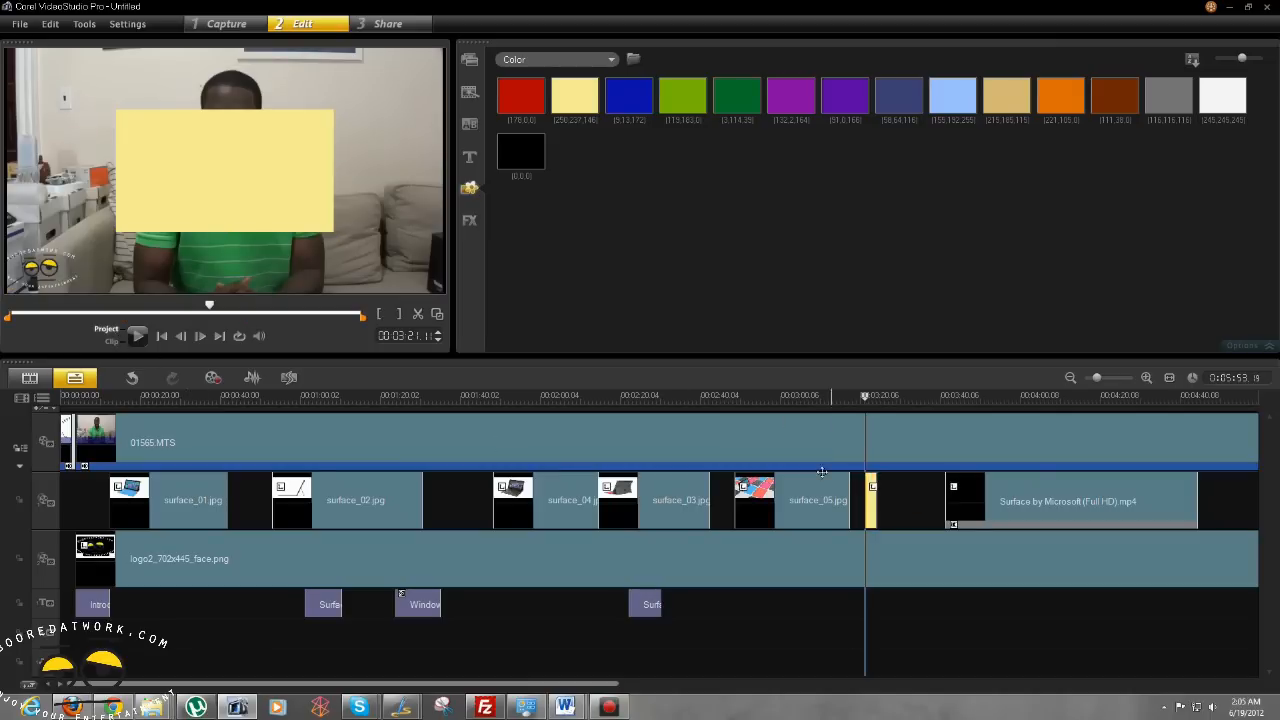
- Select the yellow color clip on the overlay track and fit it to the screen
left_click(871, 510)
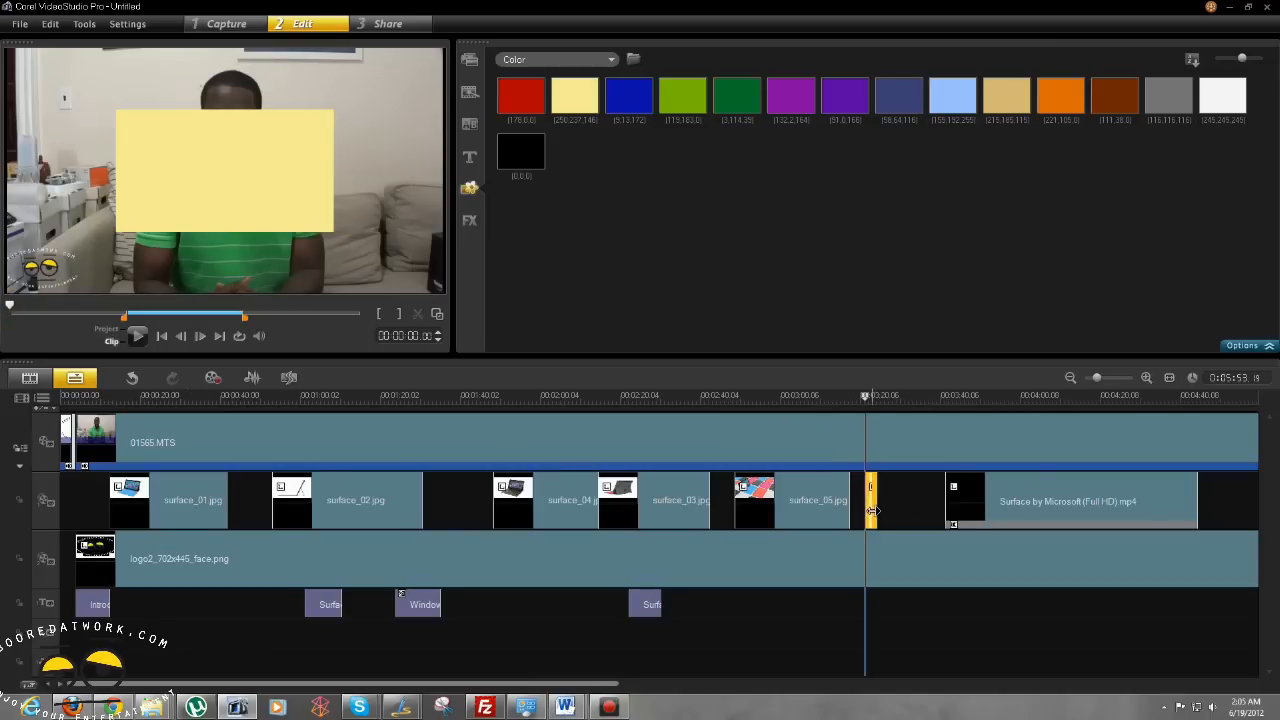
right_click(255, 205)
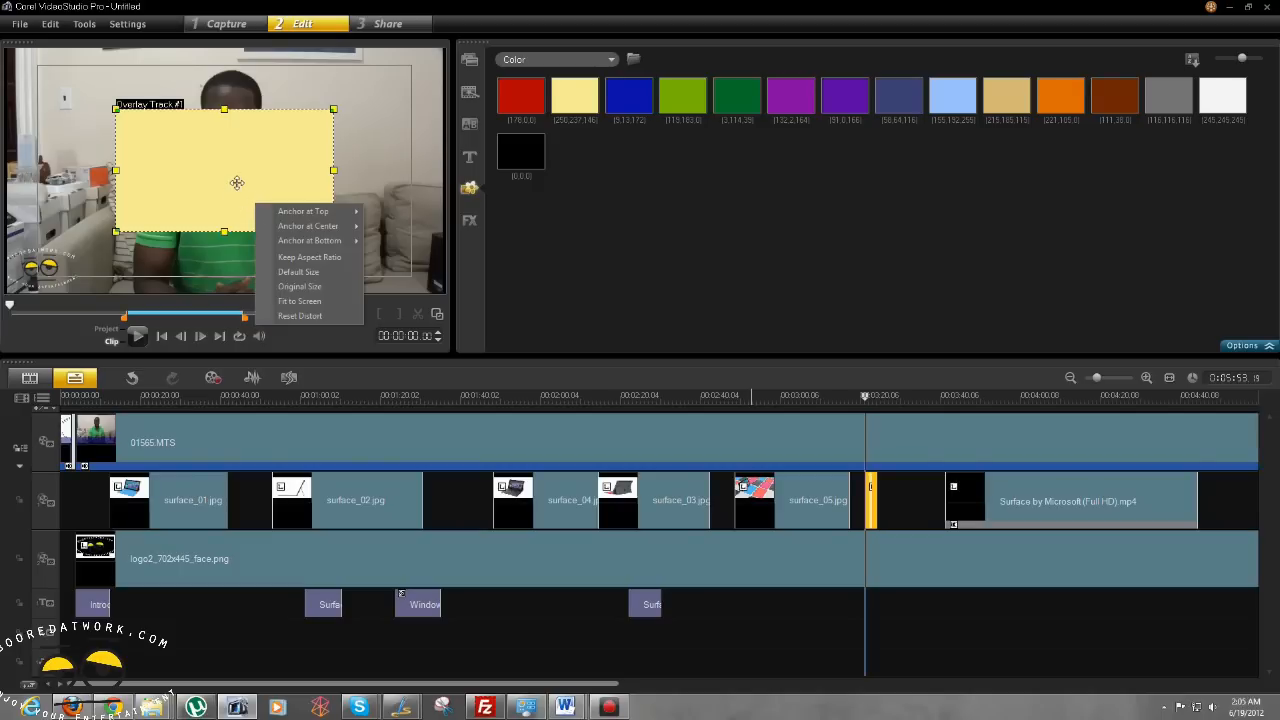
left_click(287, 301)
- Set the yellow overlay to its original size
right_click(296, 194)
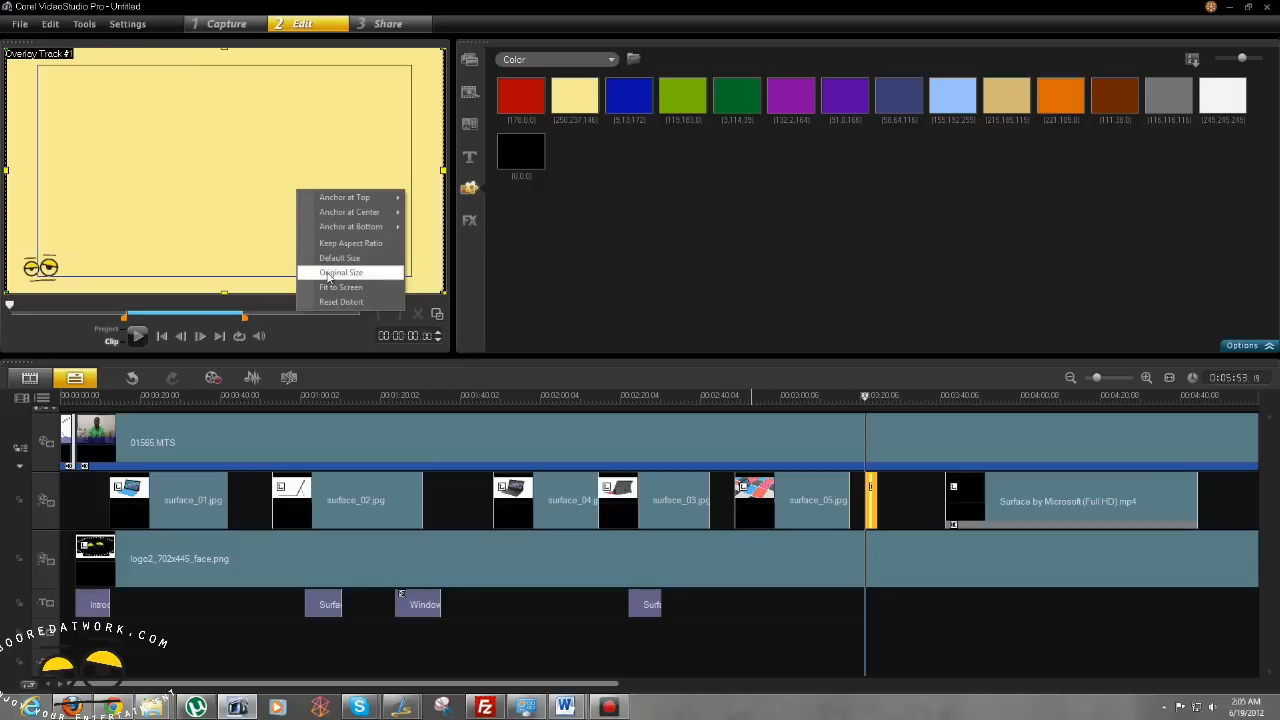
left_click(329, 273)
right_click(314, 217)
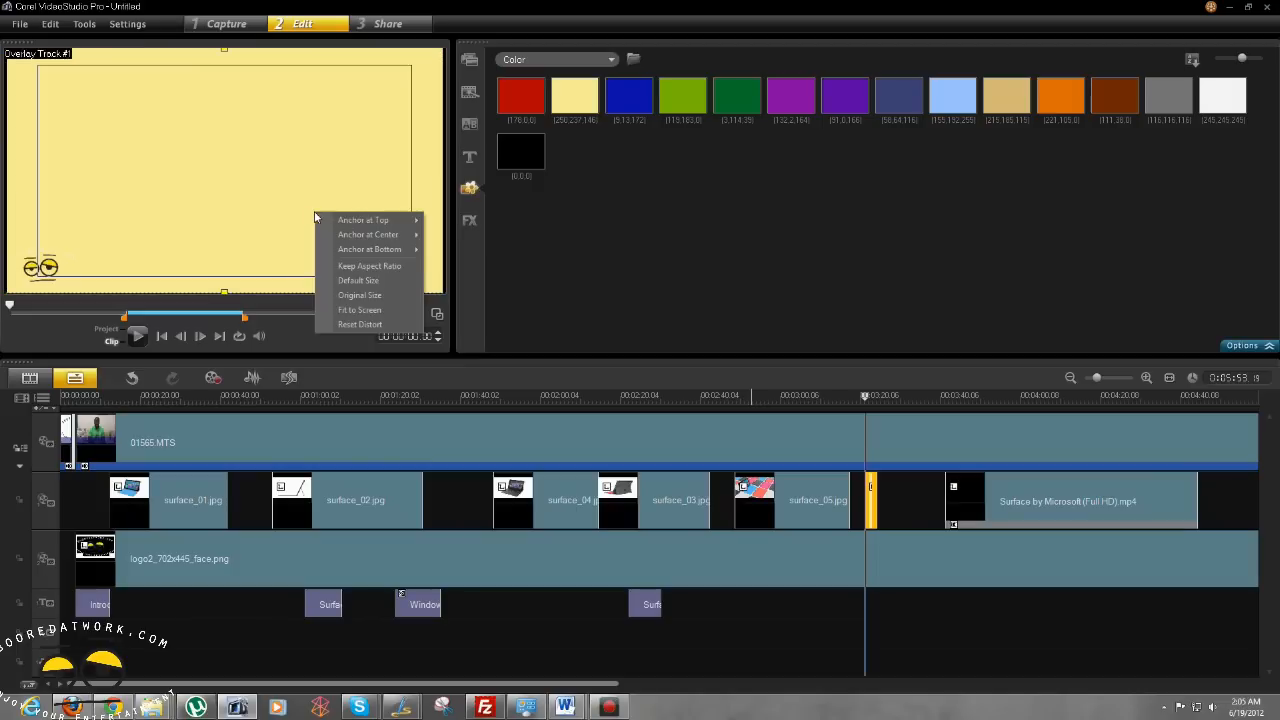
left_click(344, 295)
right_click(308, 216)
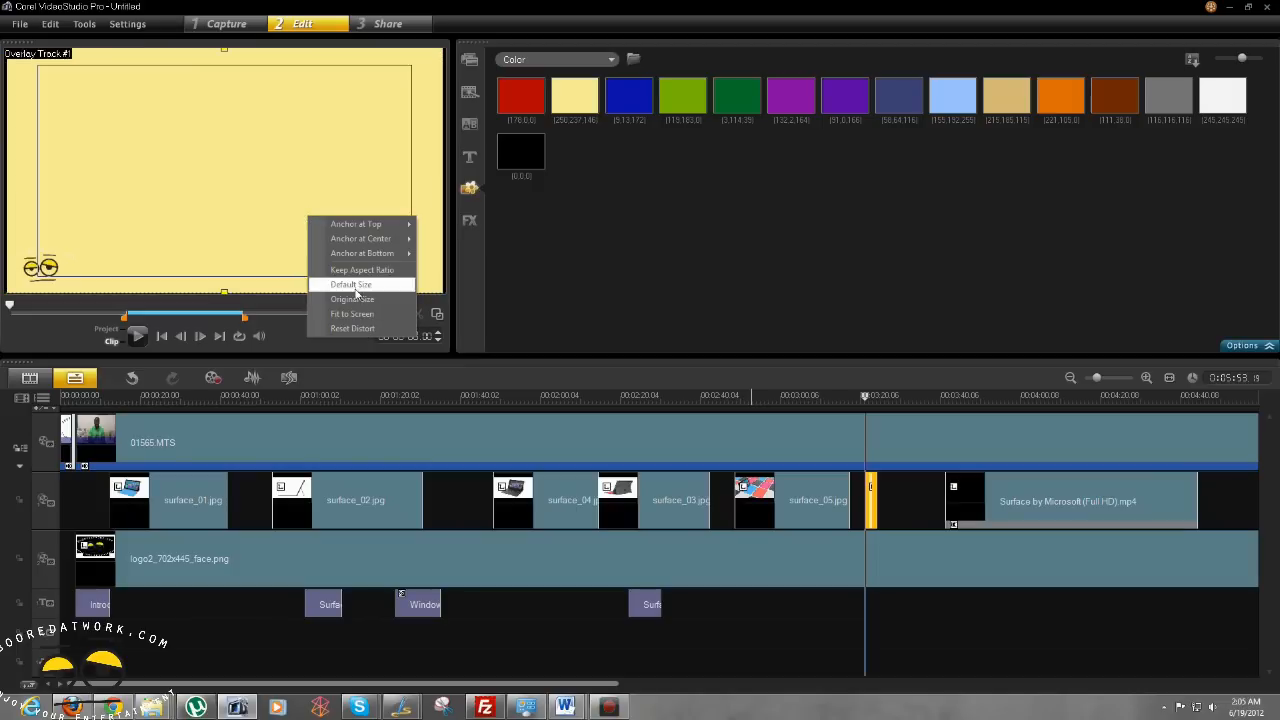
left_click(346, 95)
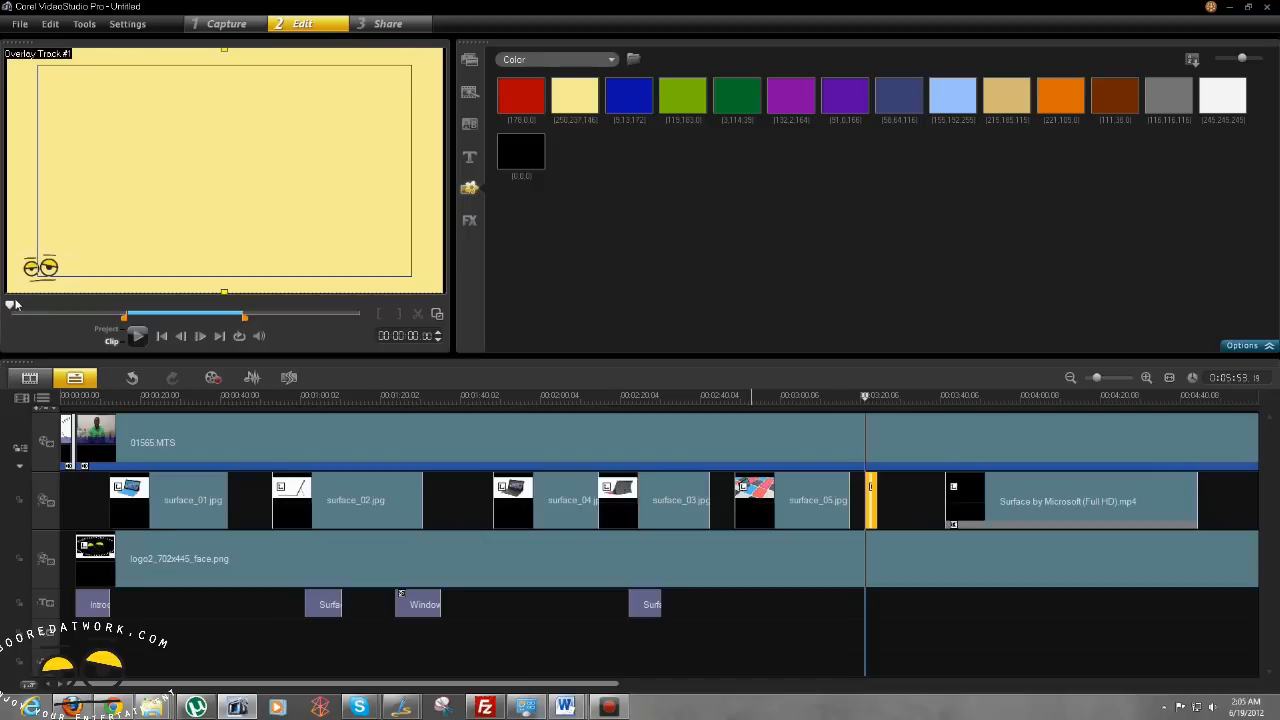
- Reposition the yellow overlay toward the lower right of the frame and distort its upper-left corner inward
left_click_drag(147, 243, 255, 272)
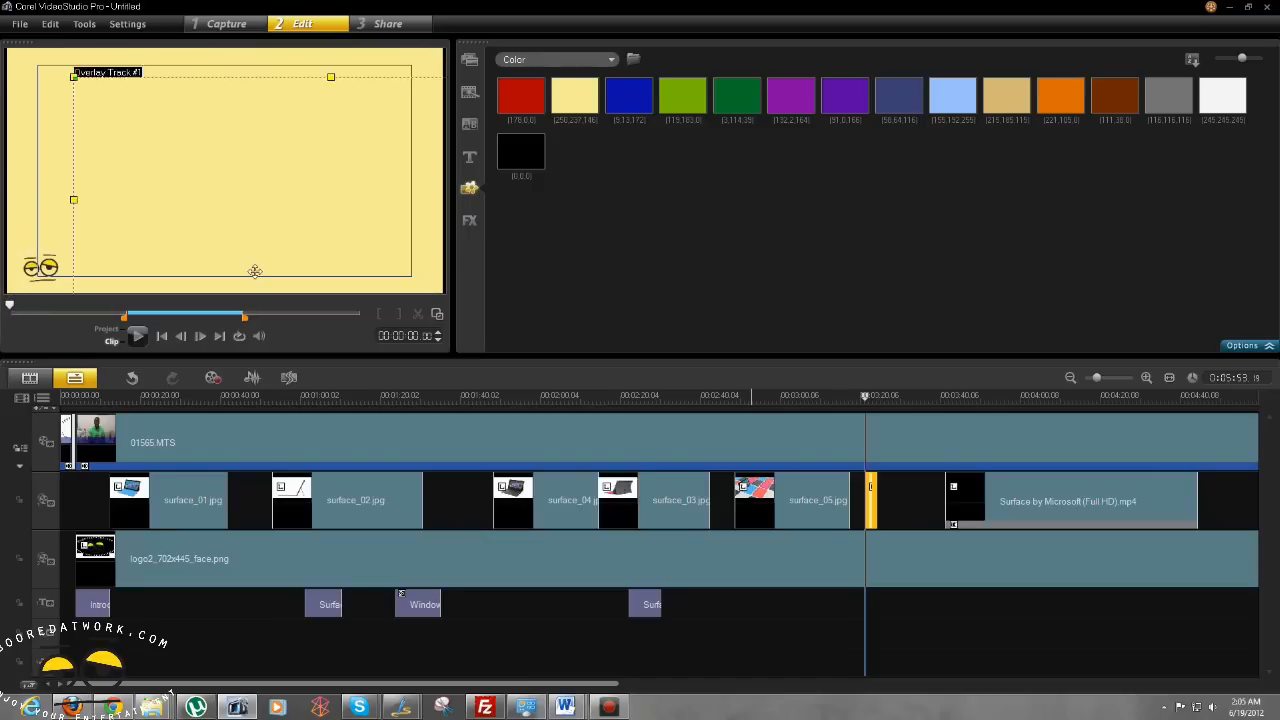
left_click_drag(70, 73, 246, 170)
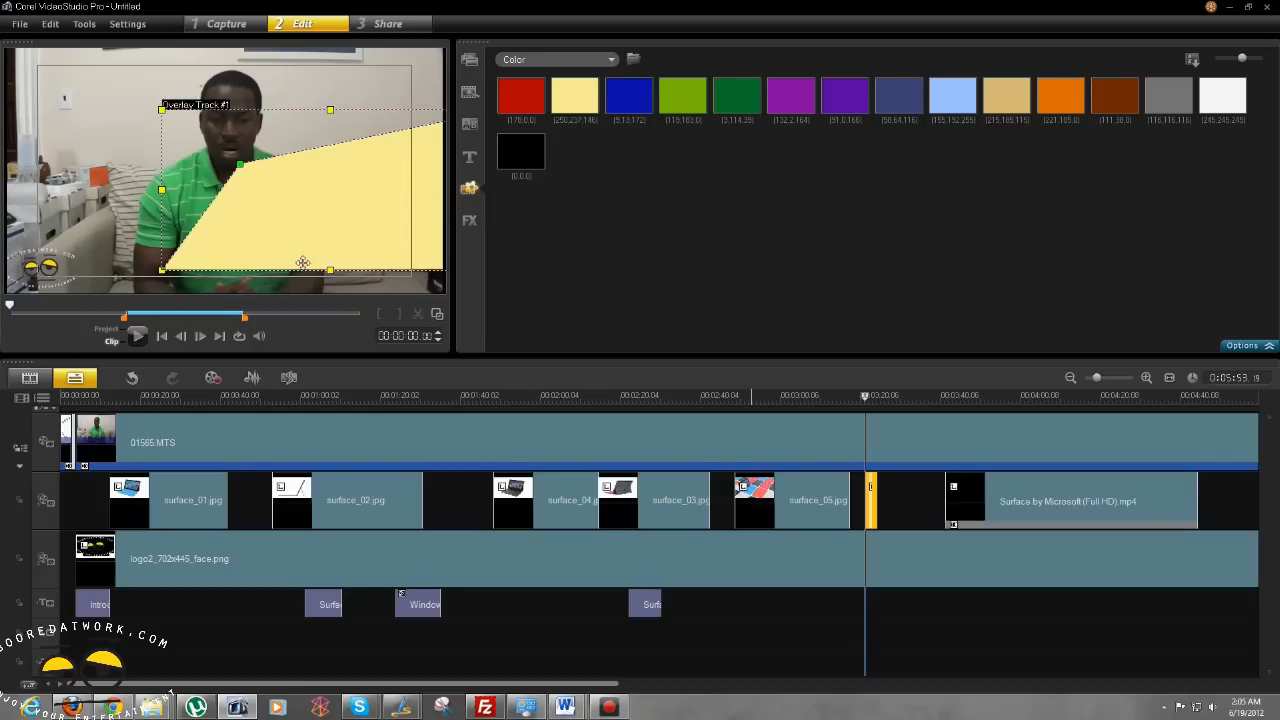
- Browse the video filters, try the Kaleidoscope filter on the 01565.MTS clip, and undo it
left_click(469, 220)
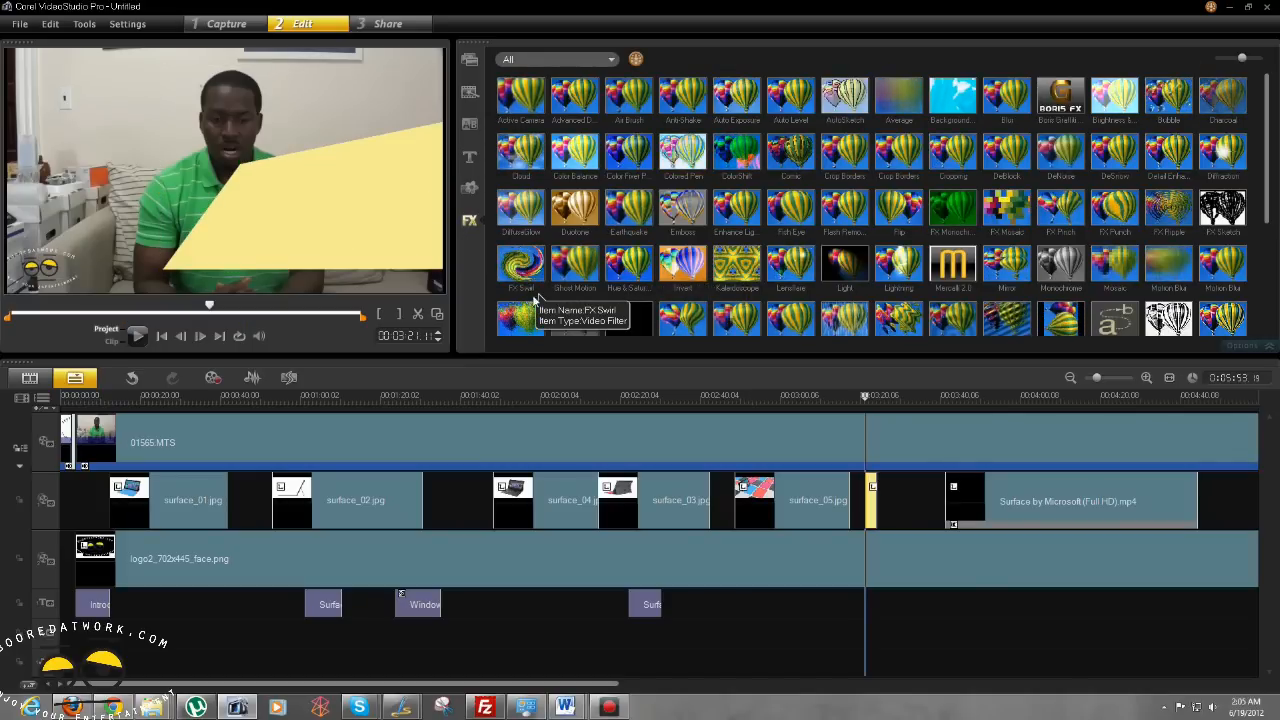
left_click_drag(528, 315, 538, 252)
double_click(538, 252)
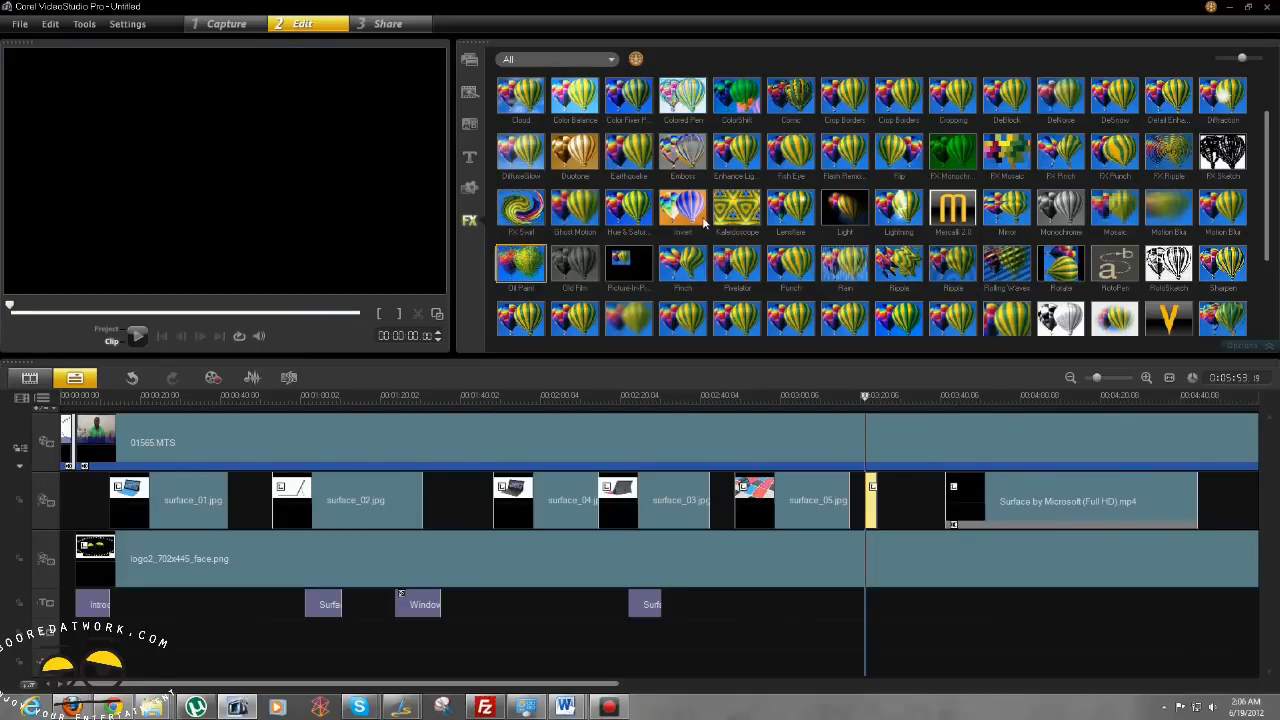
left_click_drag(737, 209, 726, 470)
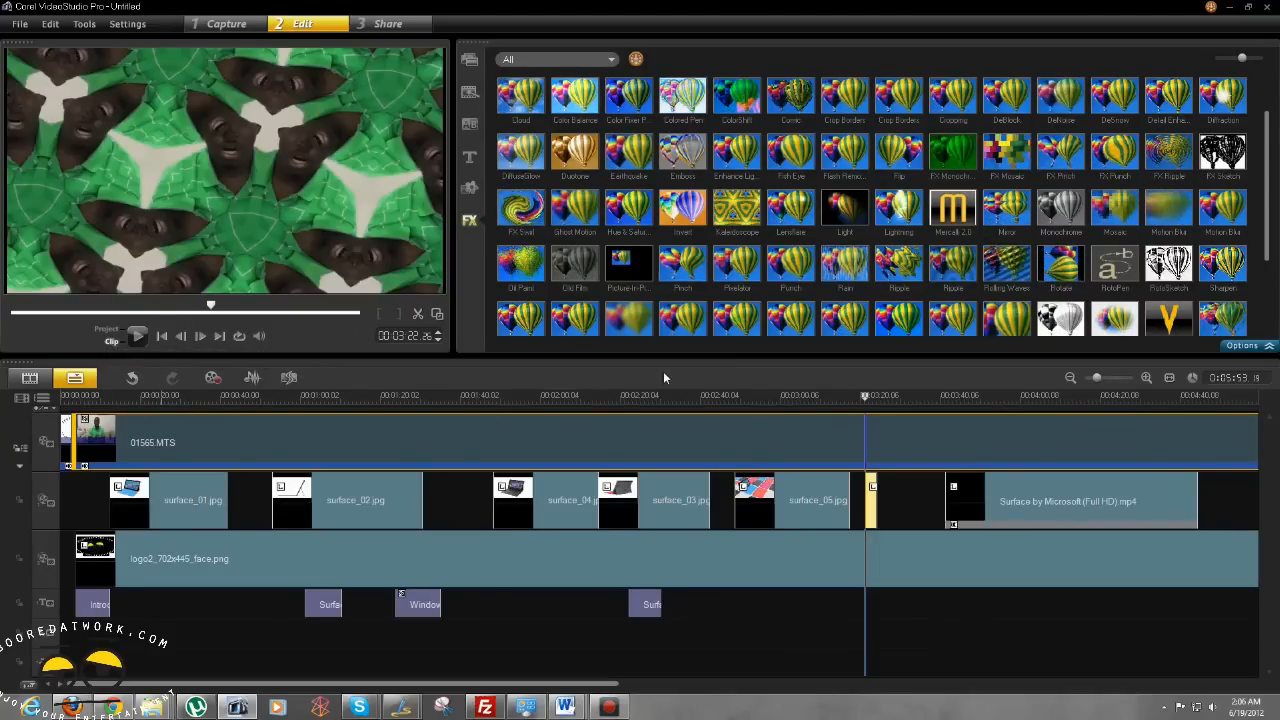
left_click(131, 378)
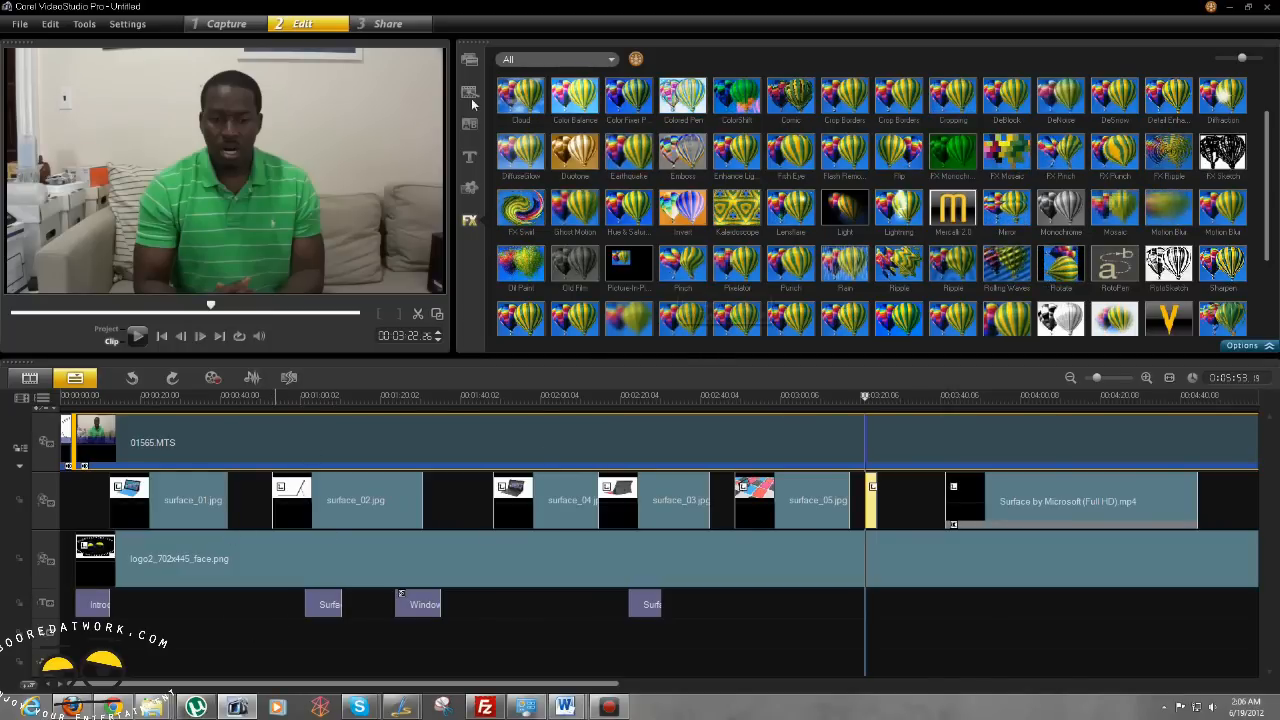
- Show the sample media library, select the opening logo clip on the video track, and show the favorite transitions
left_click(470, 62)
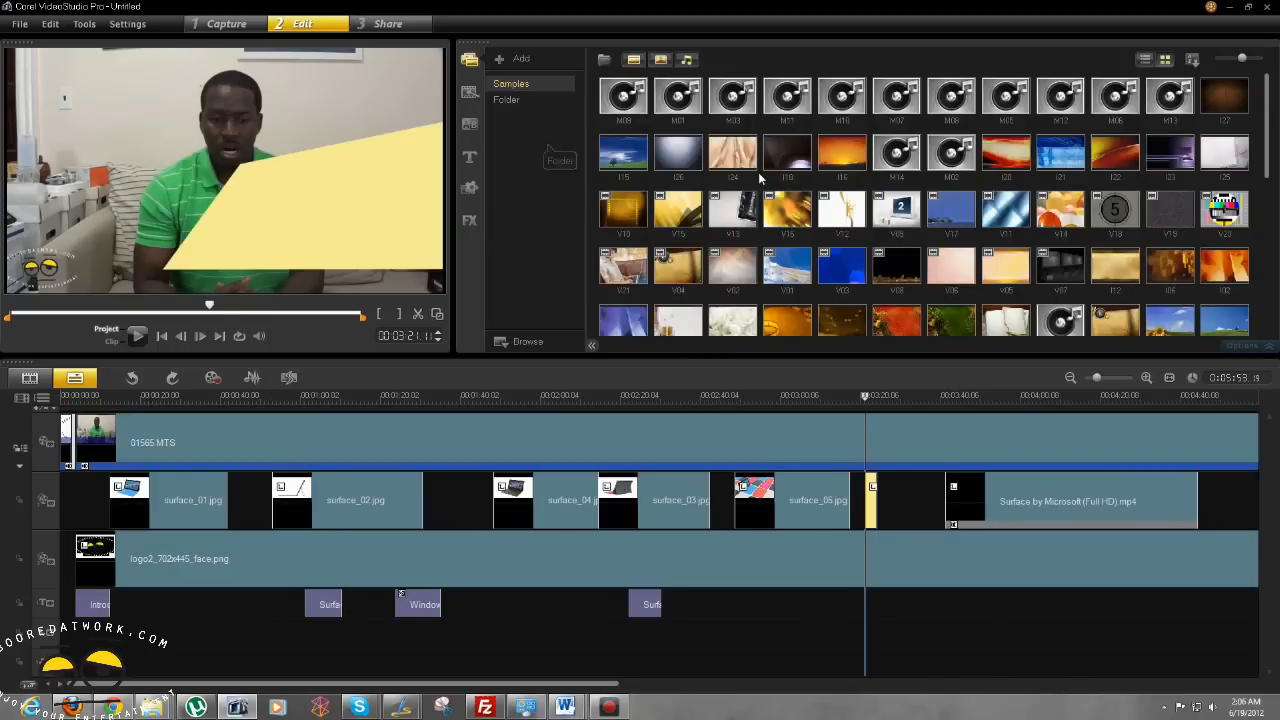
left_click(64, 440)
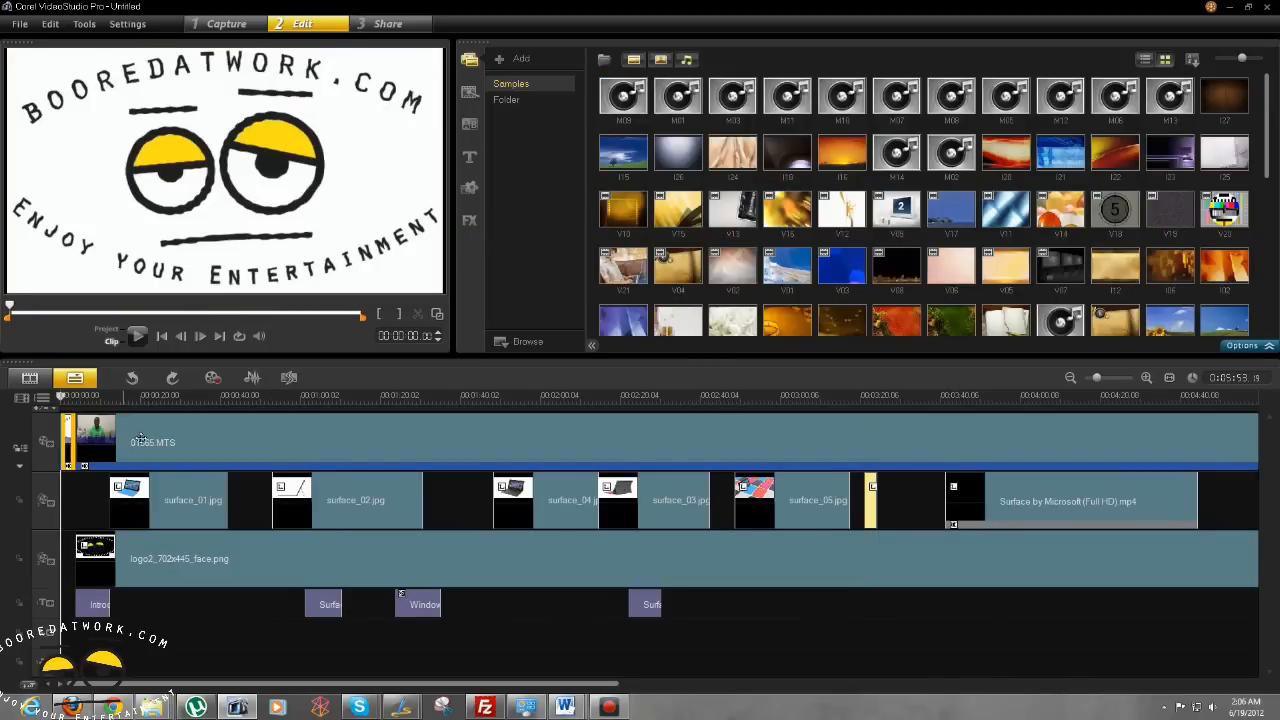
left_click(470, 125)
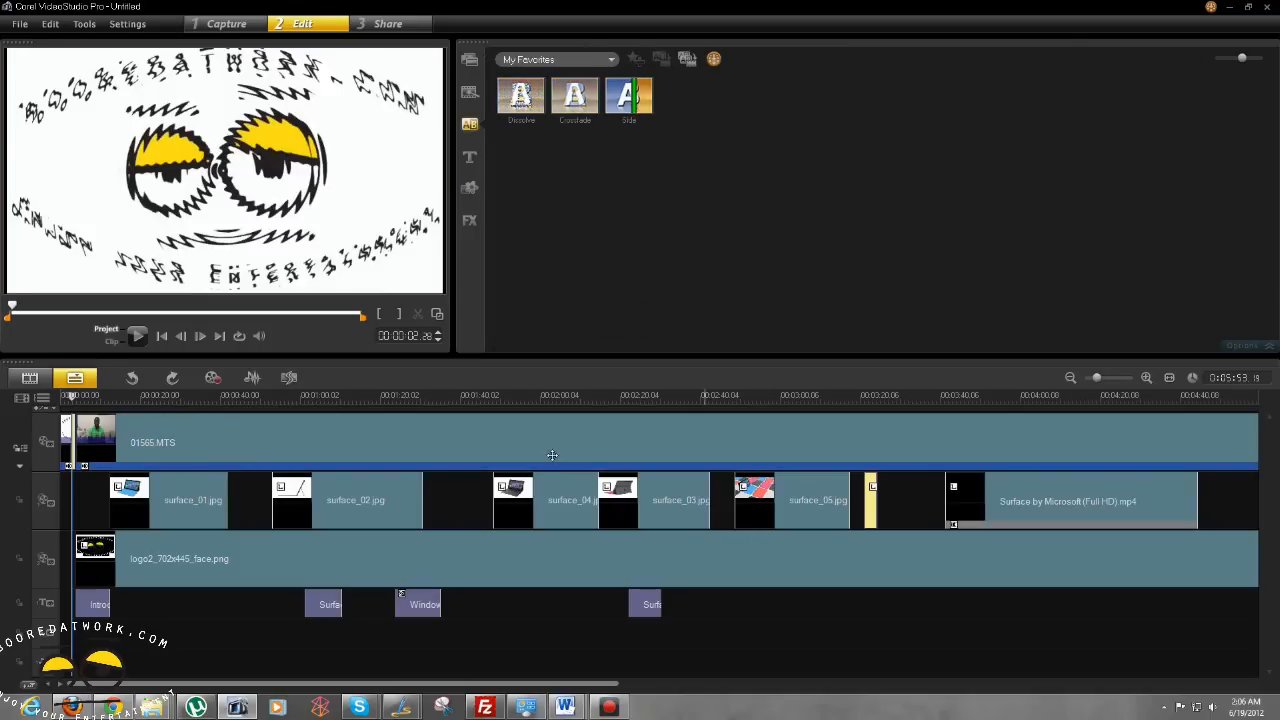
- Play the project from the opening logo clip through the transition into the Microsoft Surface intro title, and stop playback
left_click_drag(72, 397, 64, 397)
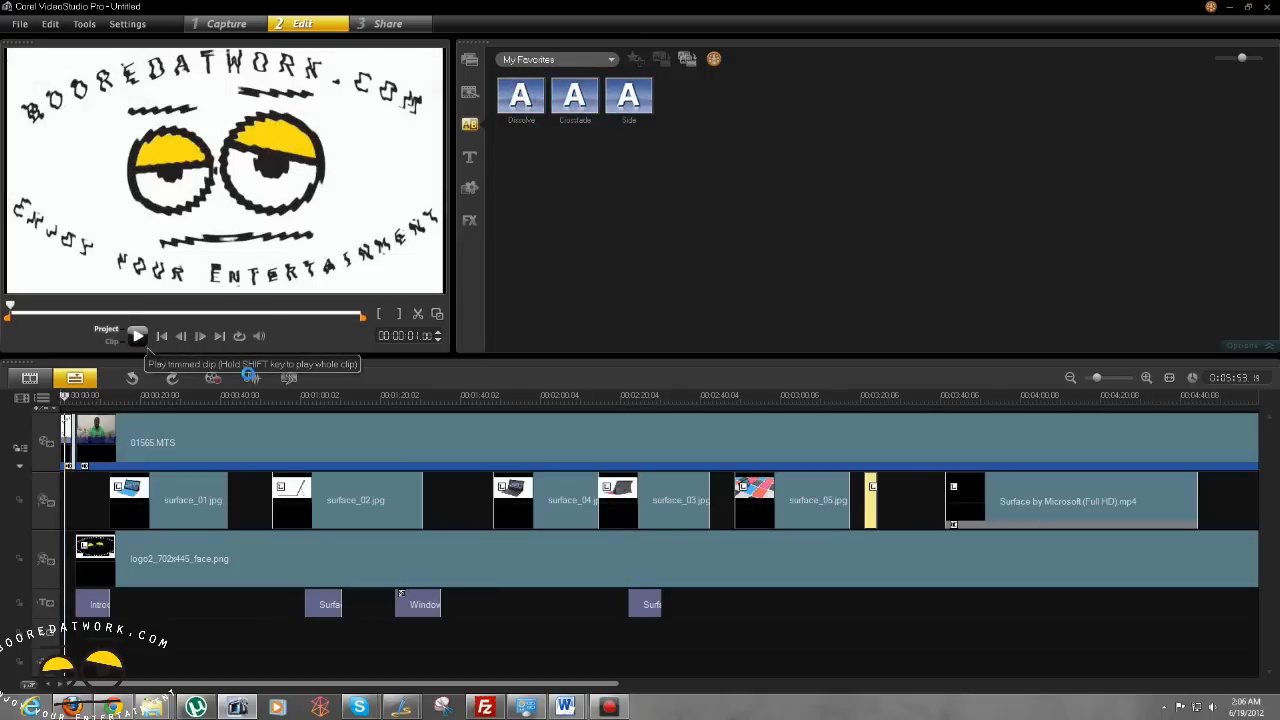
key("space")
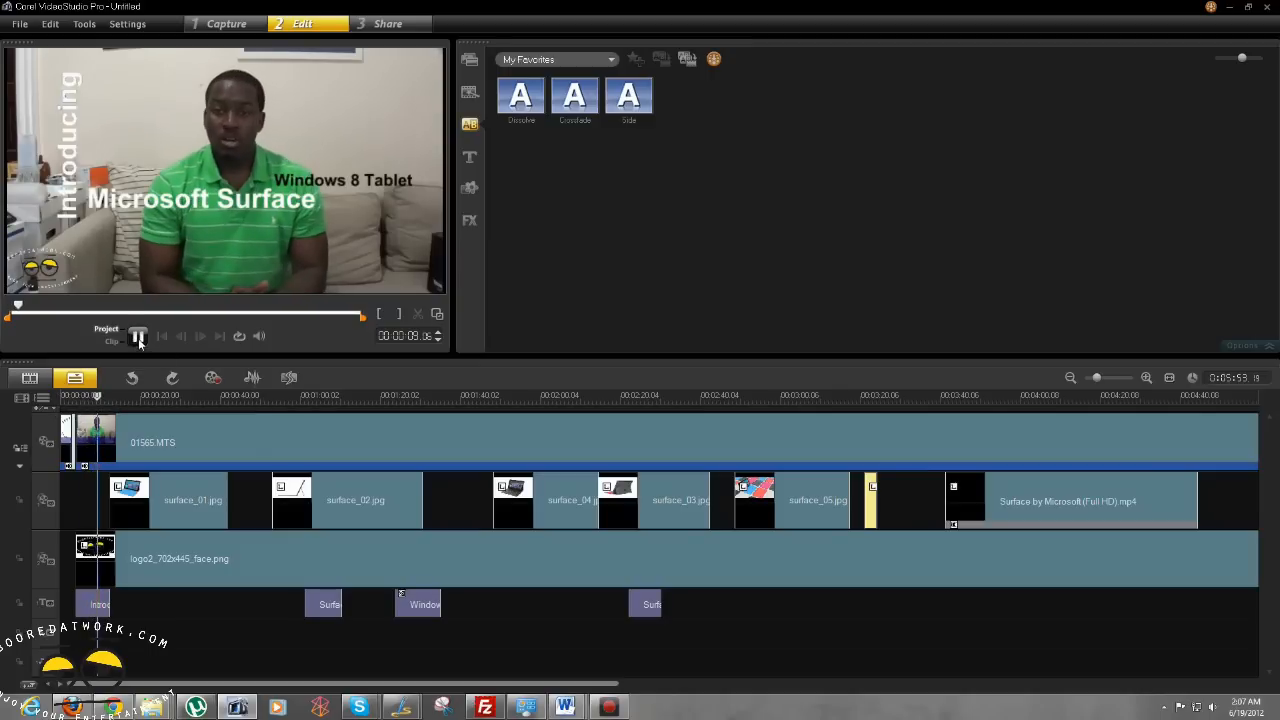
key("space")
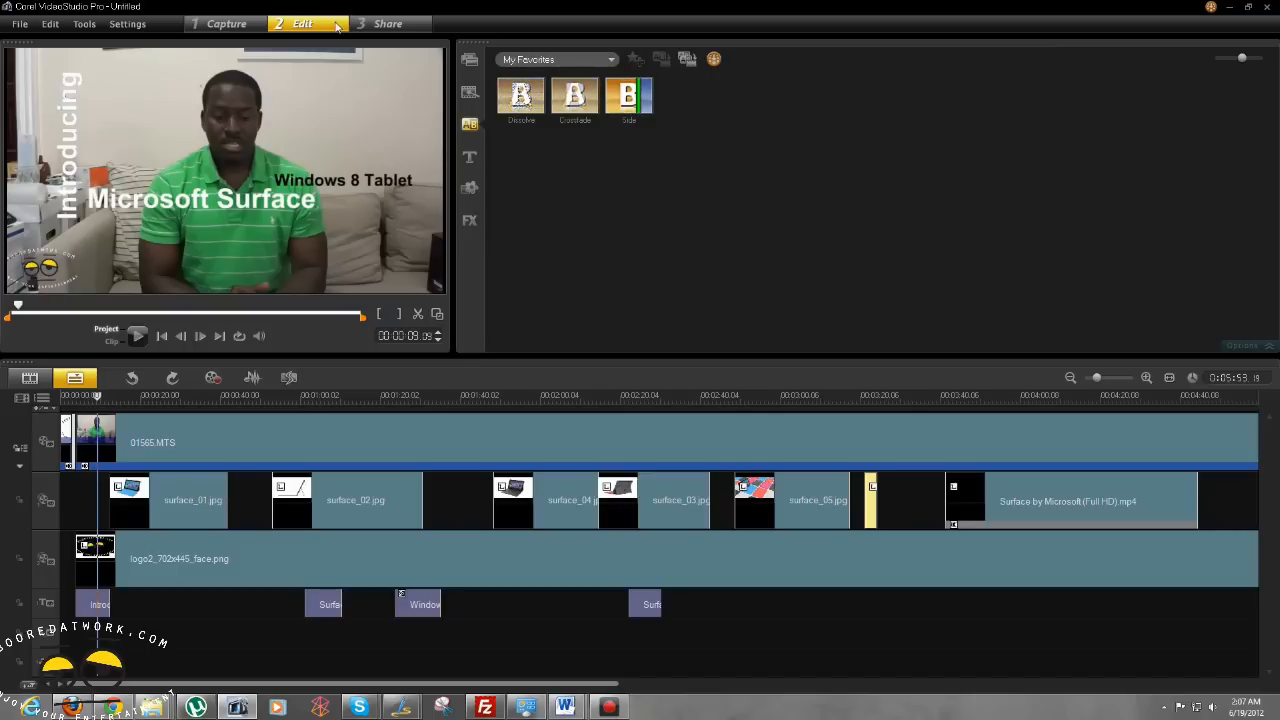
- Go to the sharing stage and examine the web upload targets and their format options, including Vimeo and Flickr
left_click(375, 26)
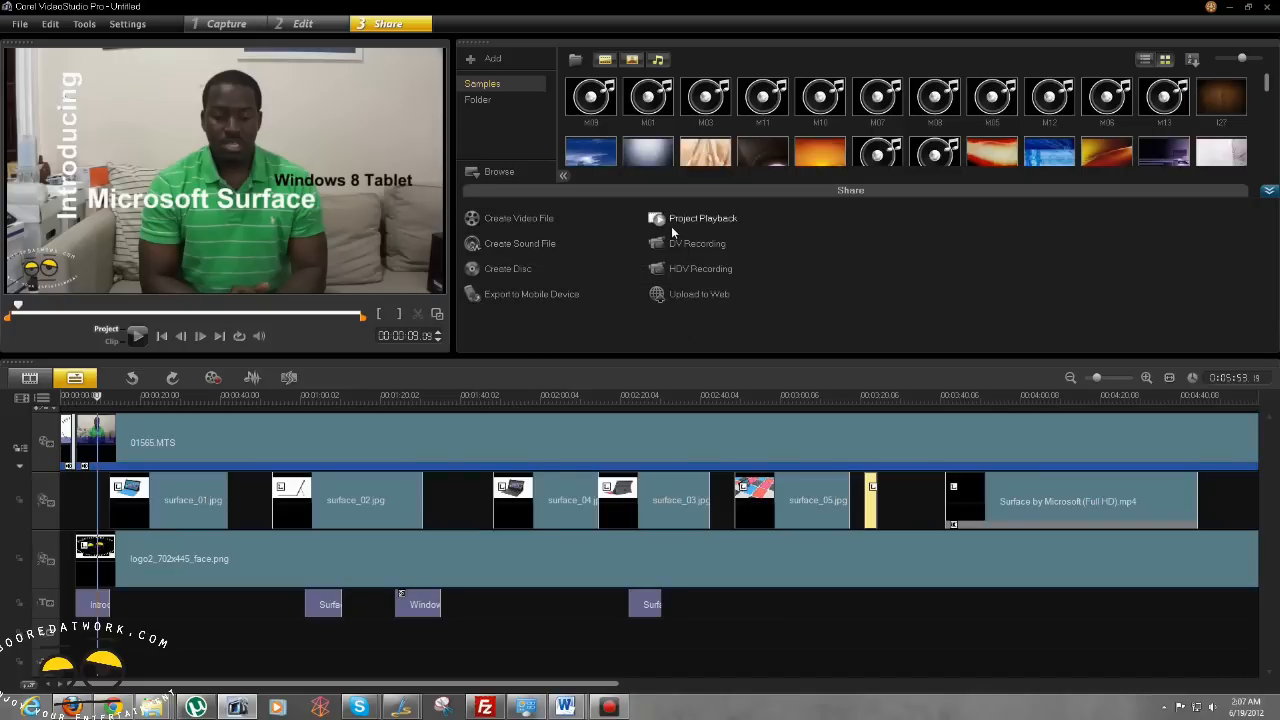
left_click(703, 295)
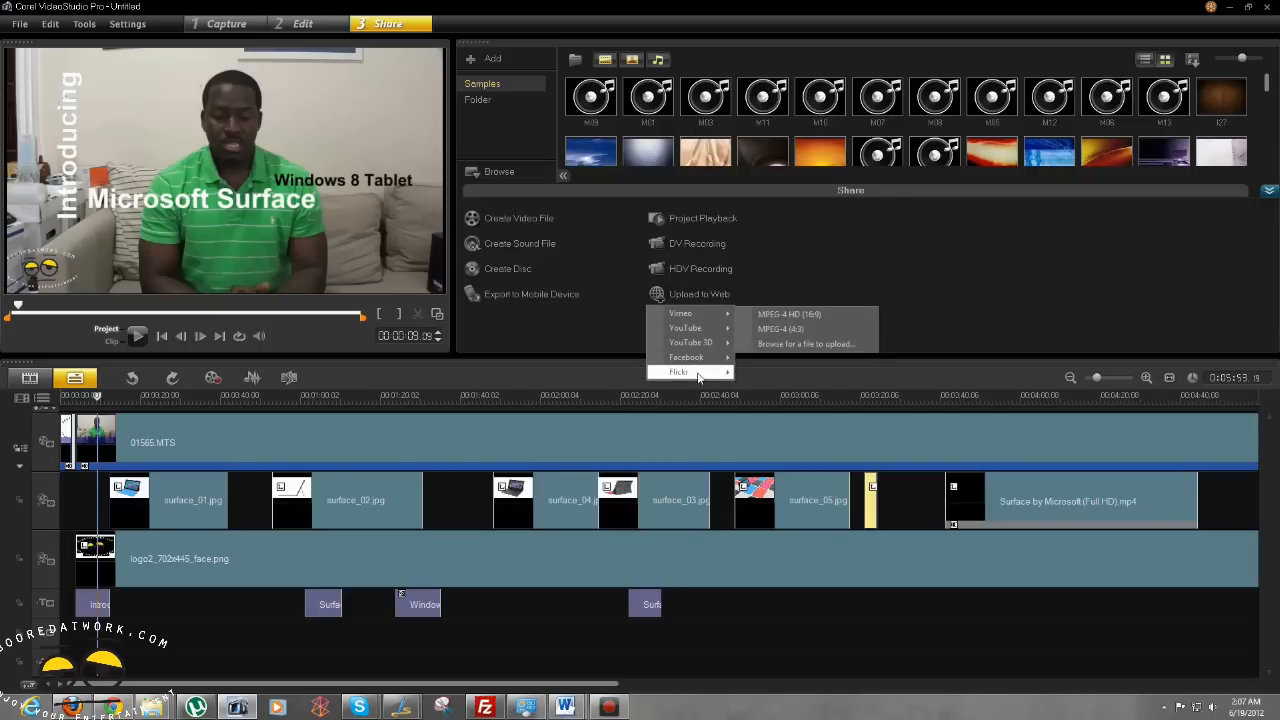
mouse_move(699, 376)
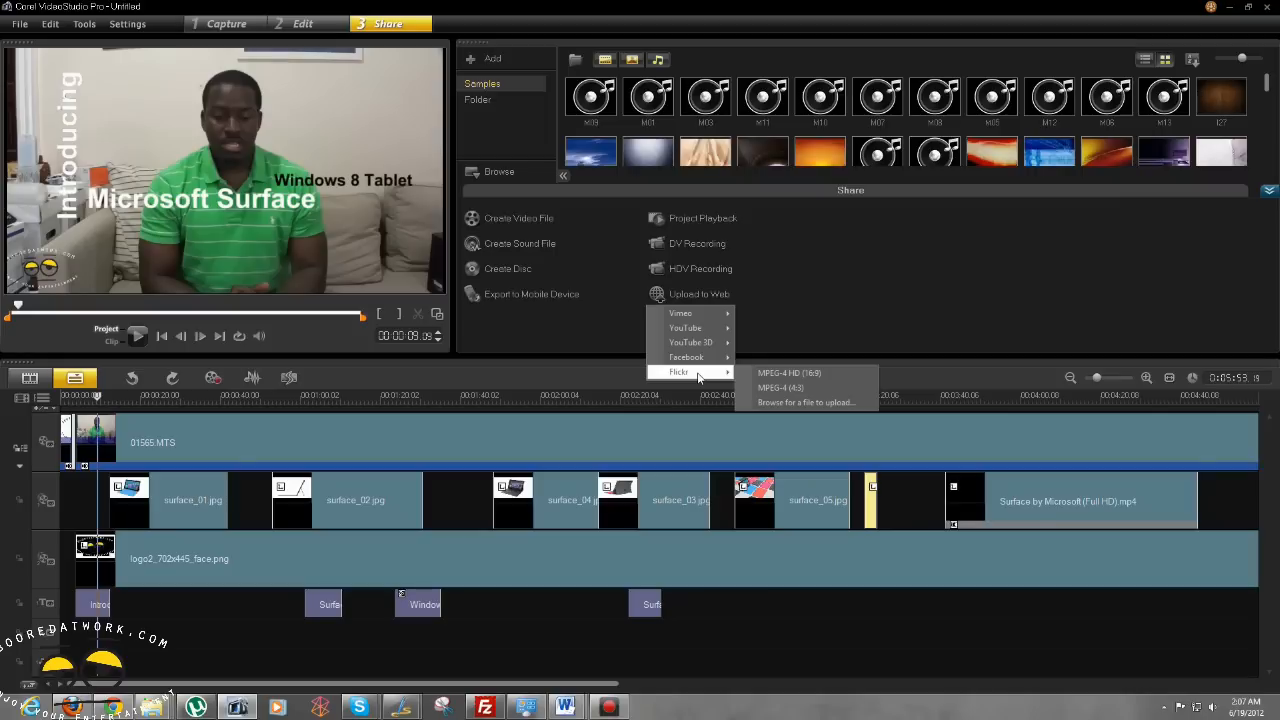
mouse_move(705, 334)
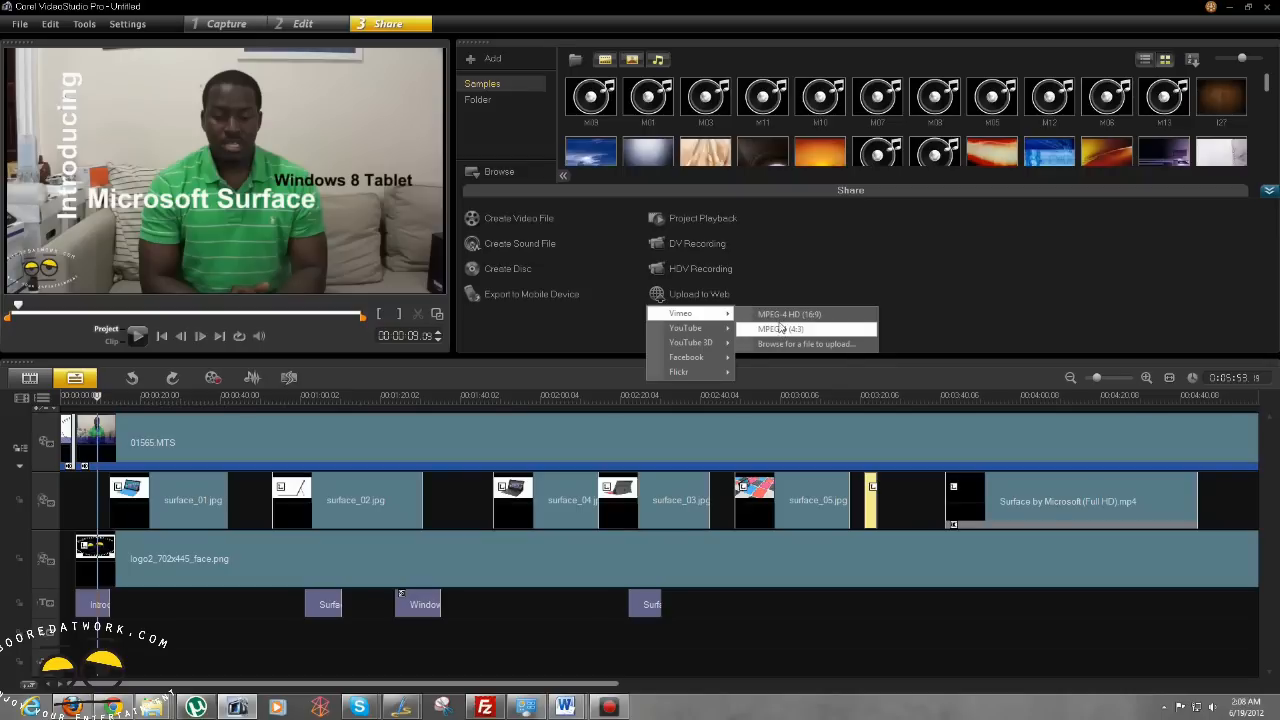
left_click(570, 233)
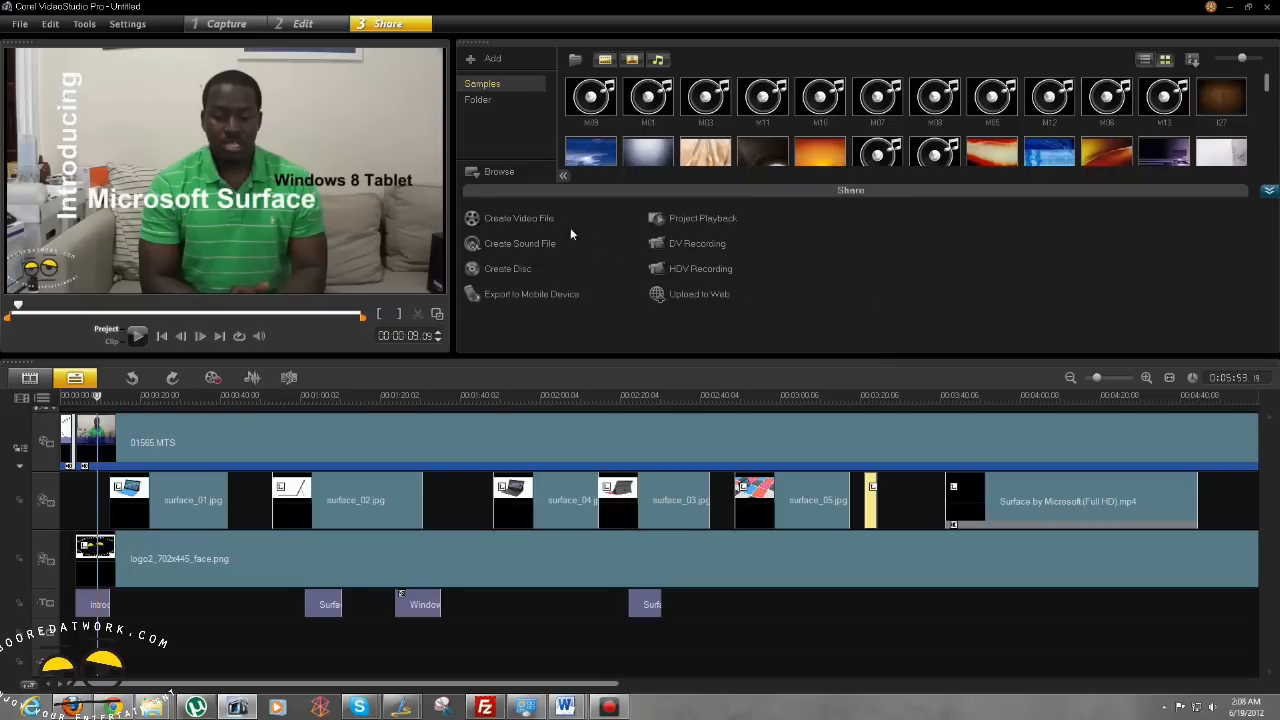
- Examine the video file export formats and the MPEG-4 HD file properties, and close the save dialog without exporting
left_click(530, 218)
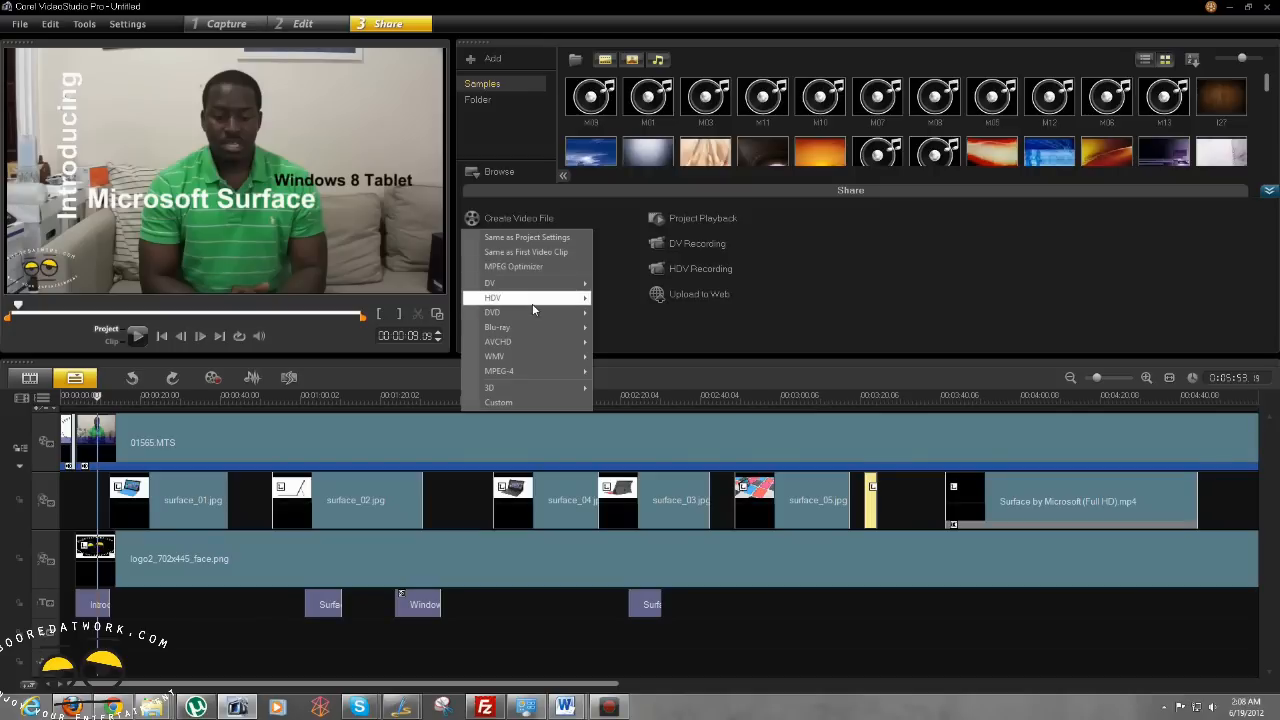
mouse_move(533, 305)
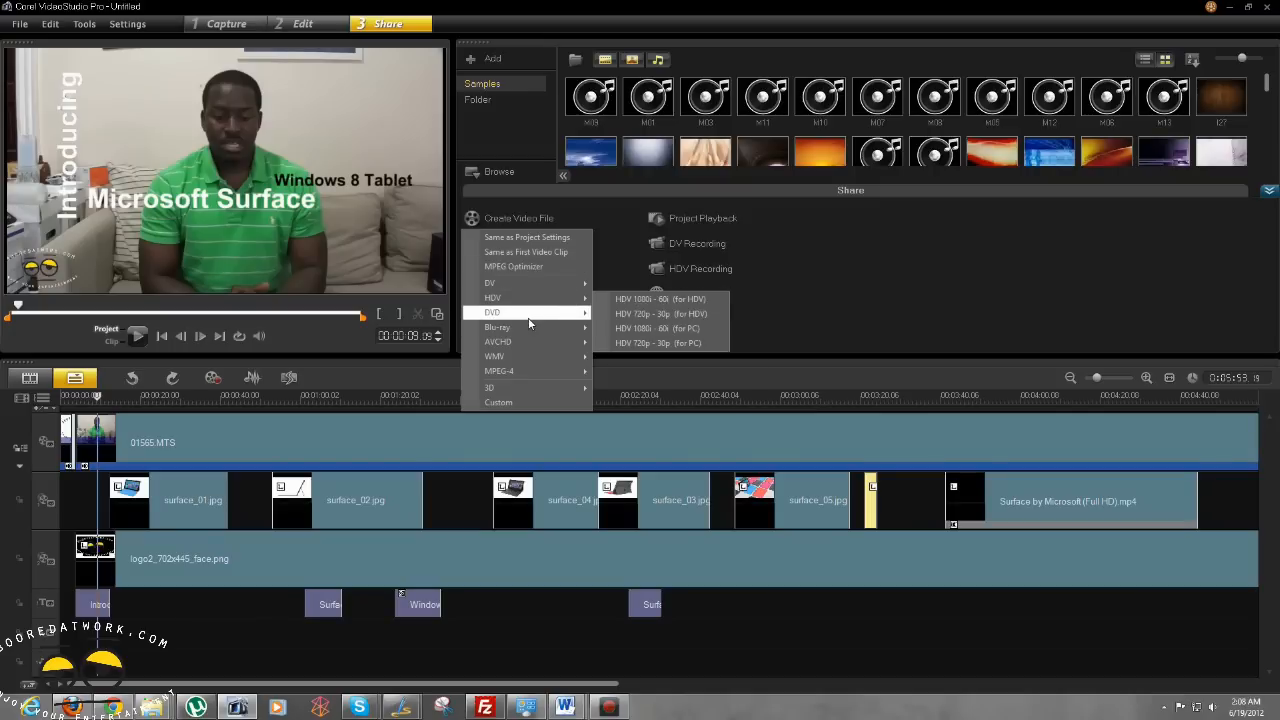
mouse_move(536, 373)
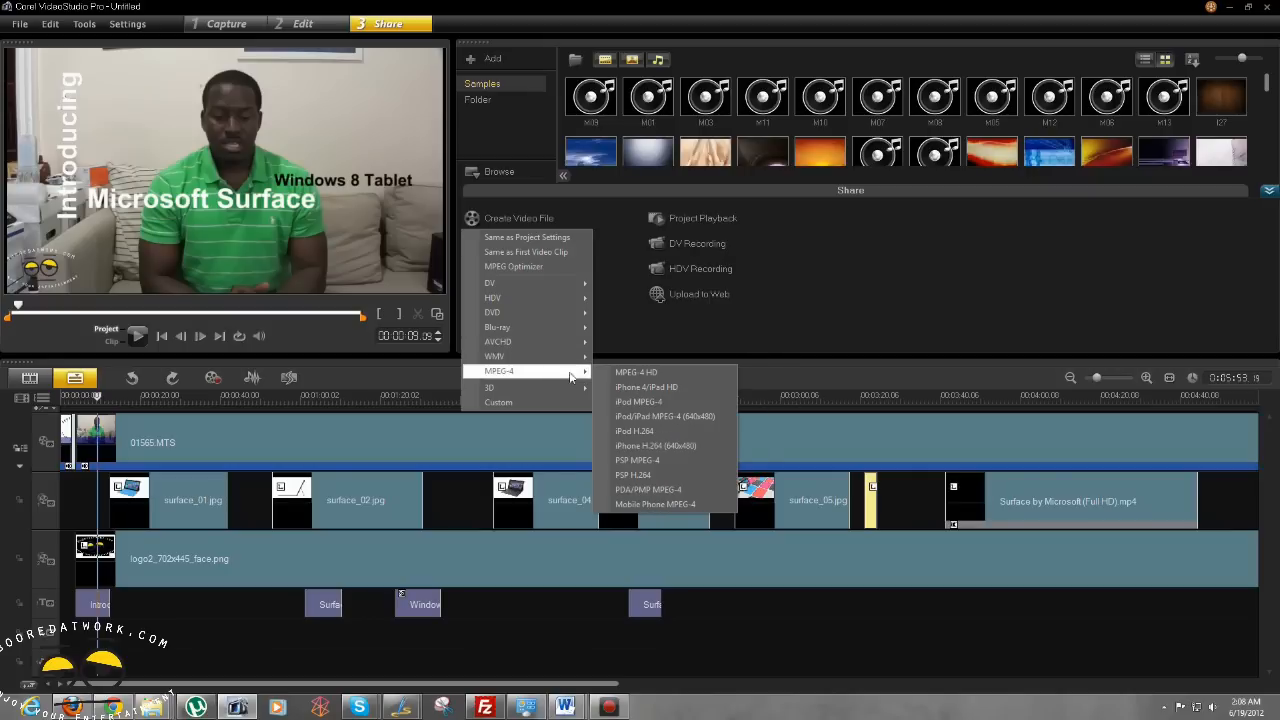
left_click(630, 373)
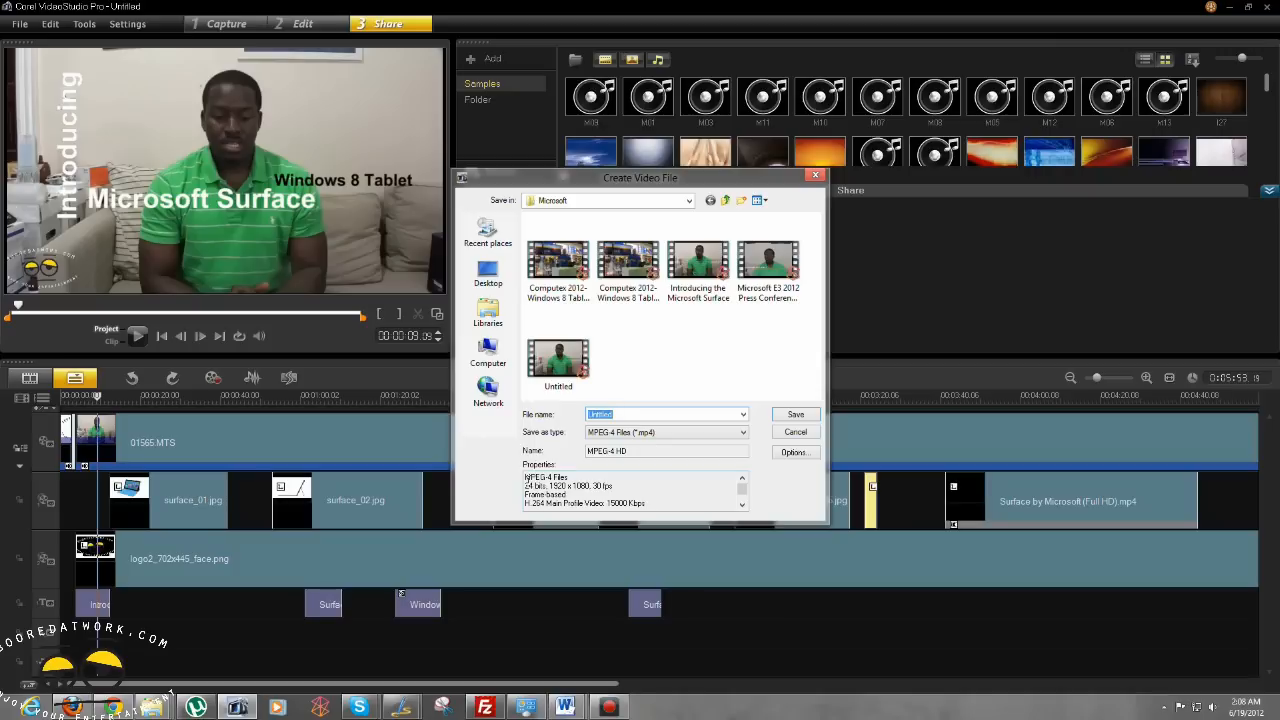
left_click_drag(526, 478, 687, 518)
scroll(613, 495, "up", 1)
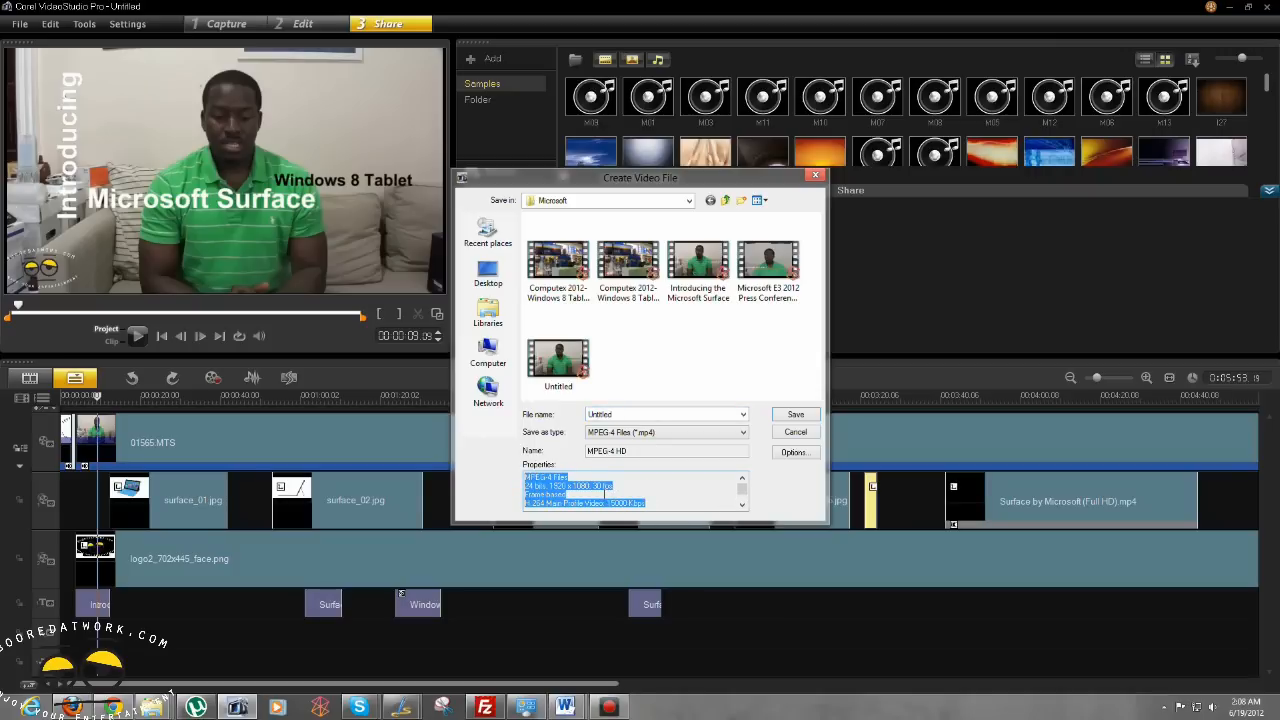
left_click(796, 432)
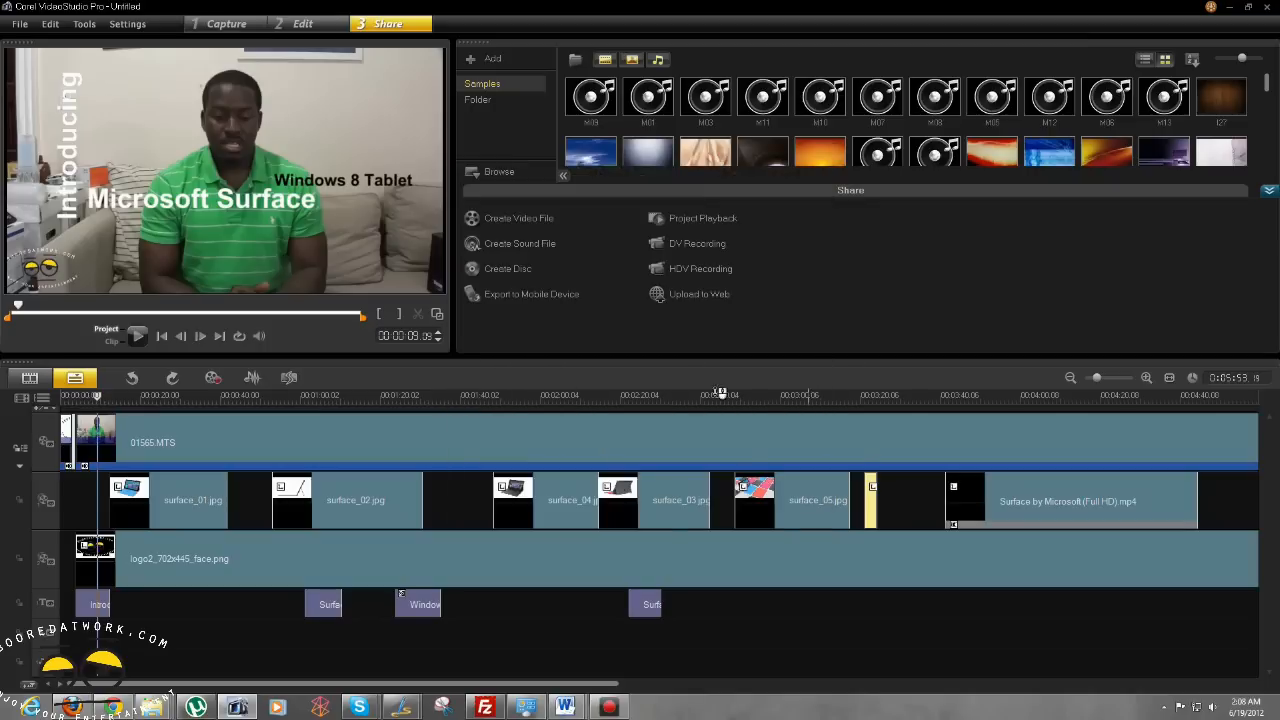
- Open the MPEG Optimizer for the project, examine its detailed video and audio settings, and close it without accepting
left_click(542, 220)
left_click(513, 266)
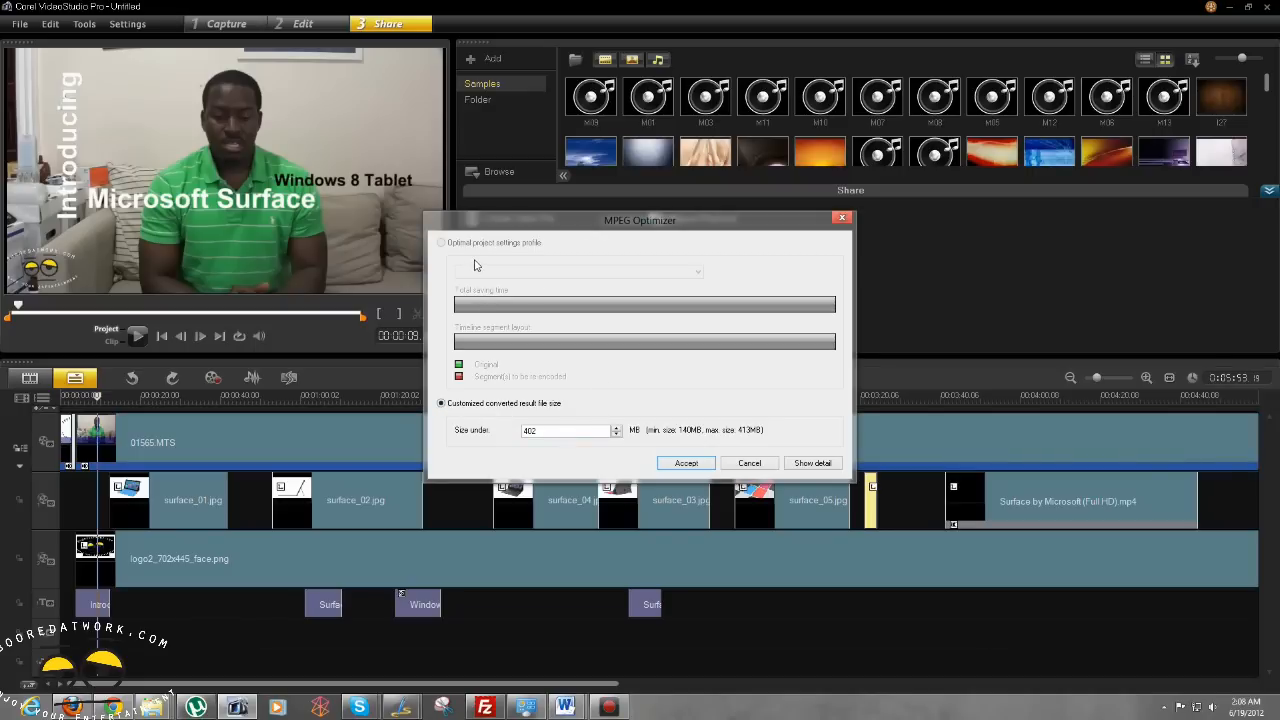
left_click(812, 464)
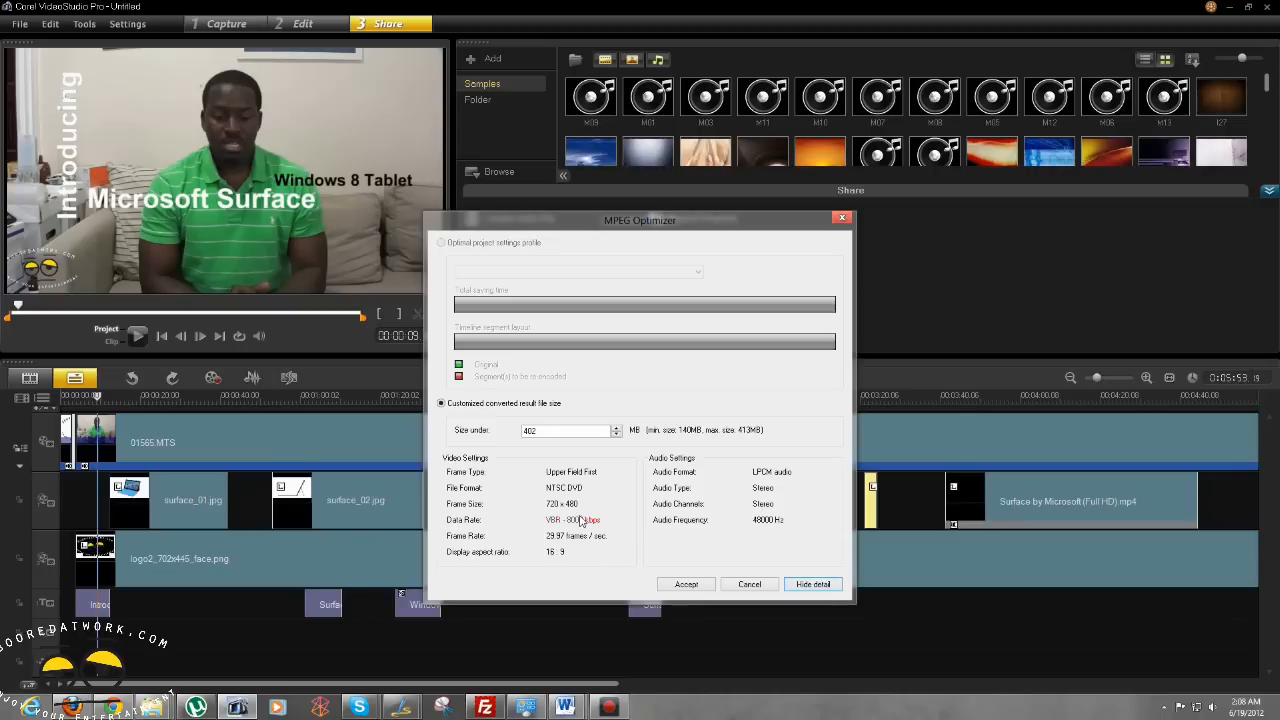
left_click(843, 218)
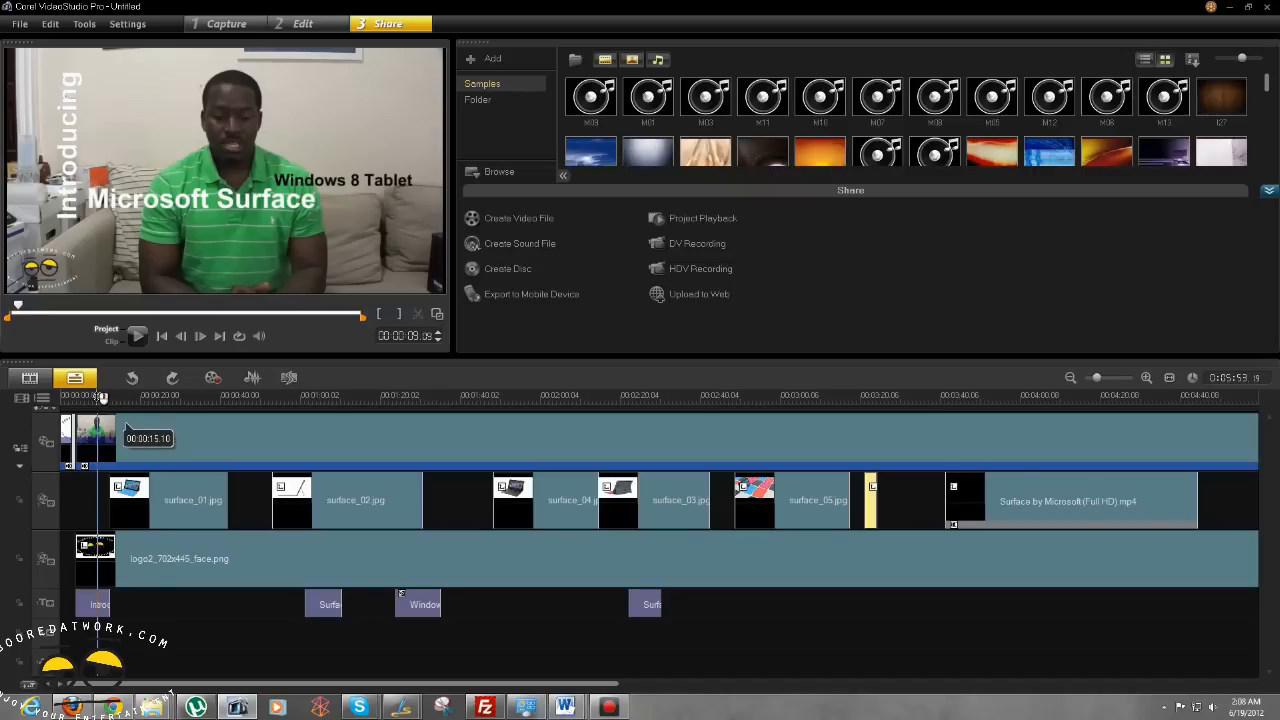
- Scrub through the project past the Surface pictures to the closing Subscribe title near the end of the 01565.MTS clip
left_click_drag(97, 396, 524, 400)
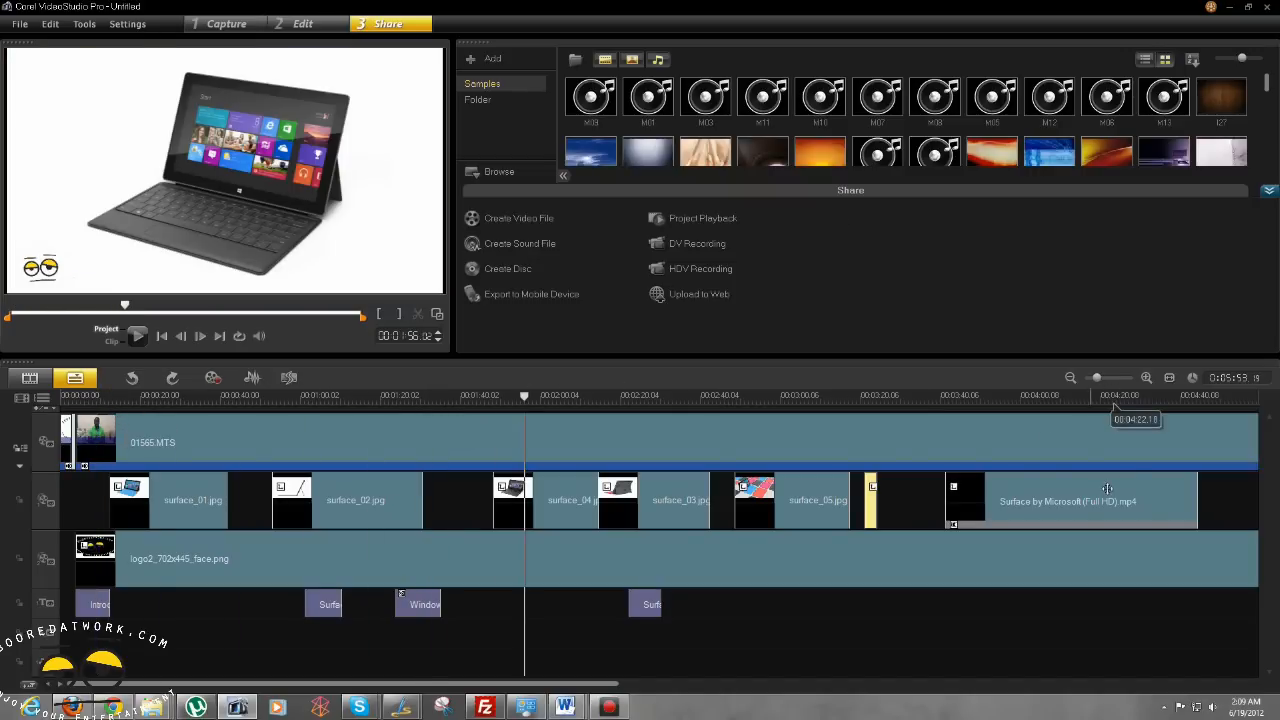
left_click_drag(1098, 383, 1089, 383)
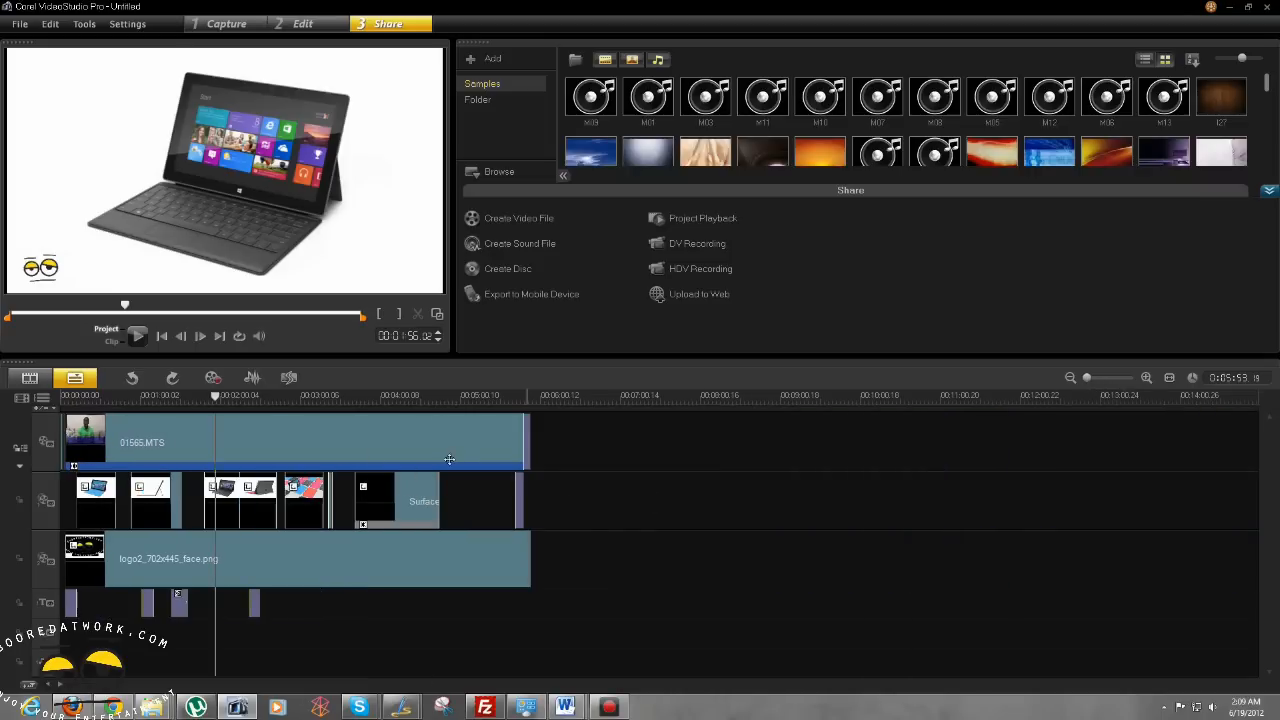
left_click_drag(216, 397, 521, 441)
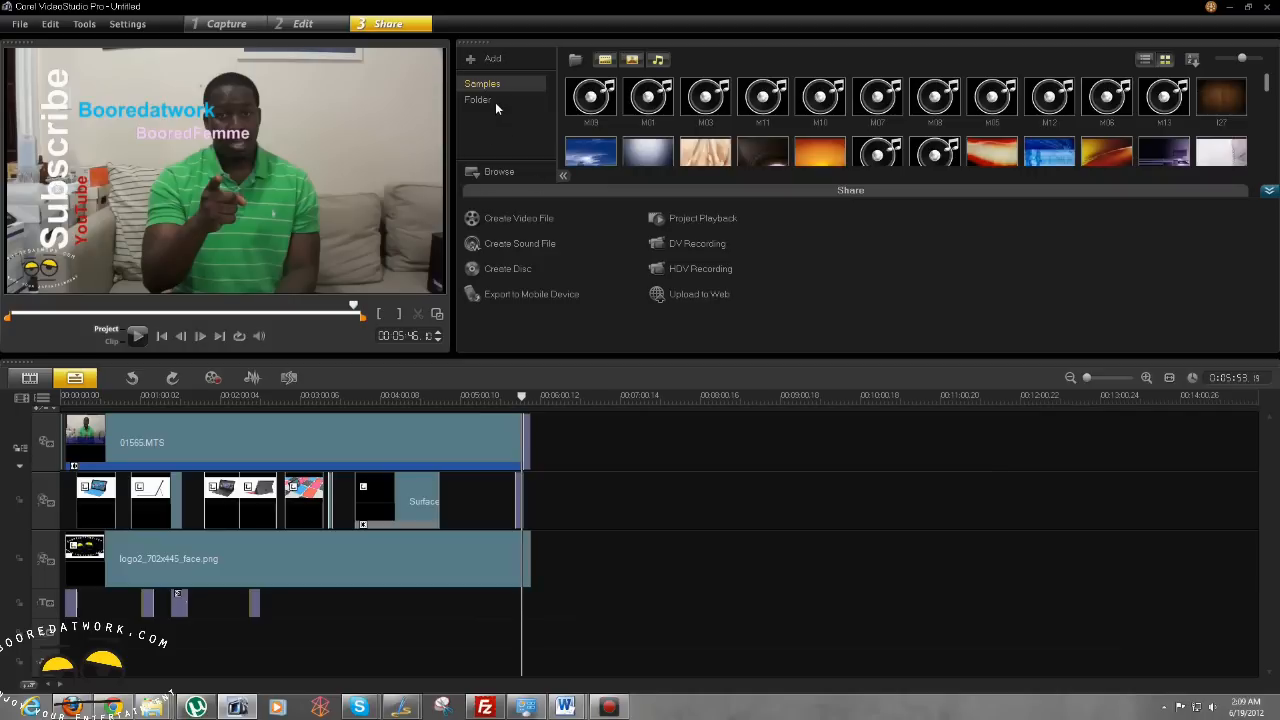
- Return to the editing stage, preview the slanted multicolored Lorem ipsum title preset, and add it at the end of the video track
left_click(302, 23)
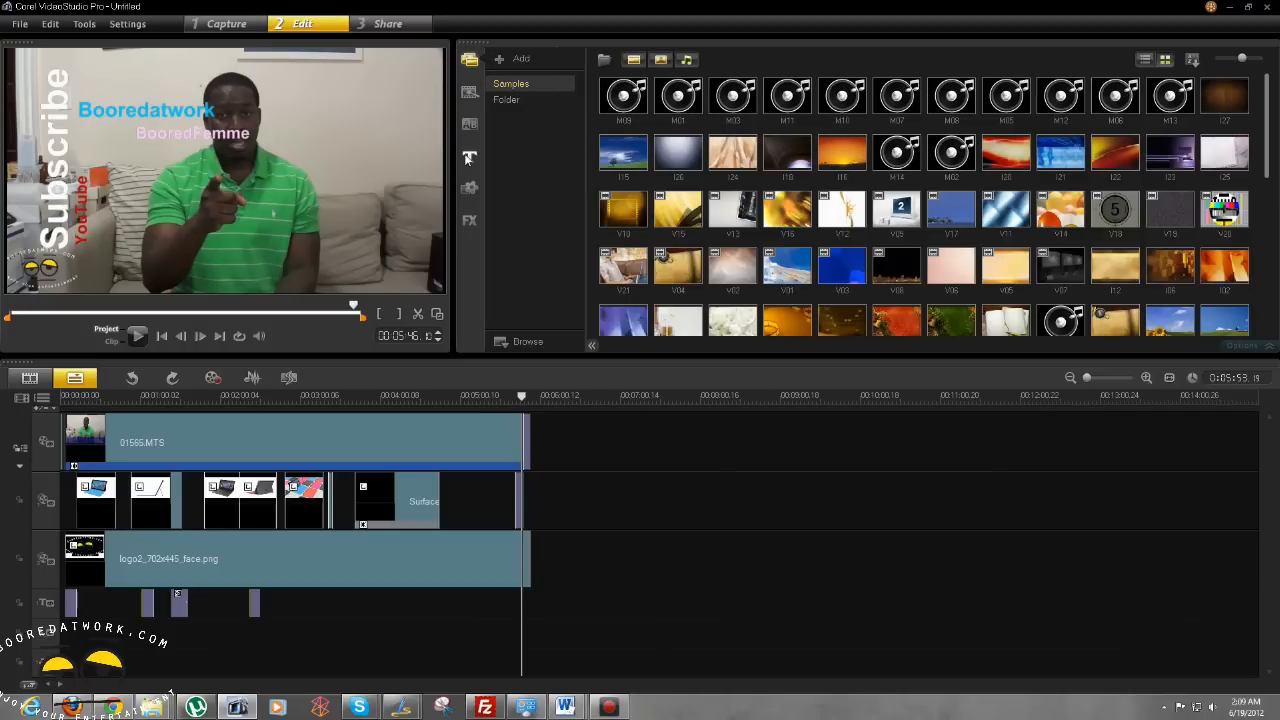
left_click(467, 157)
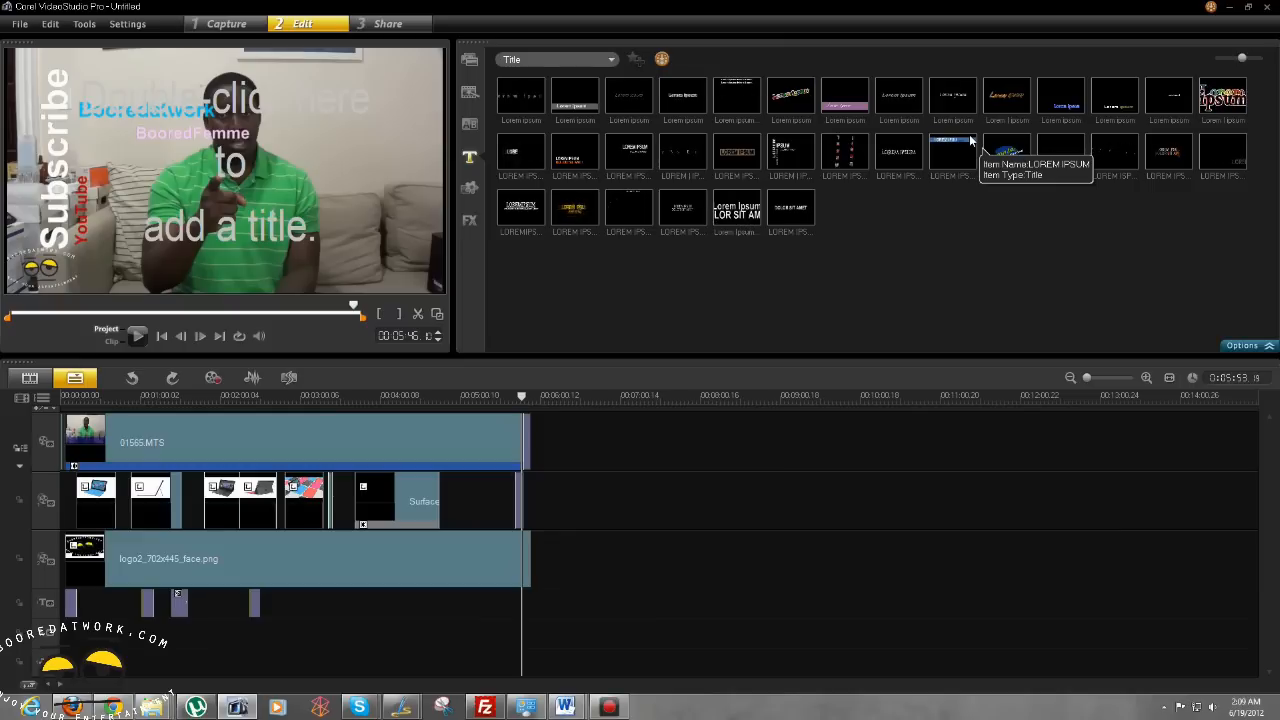
left_click(789, 90)
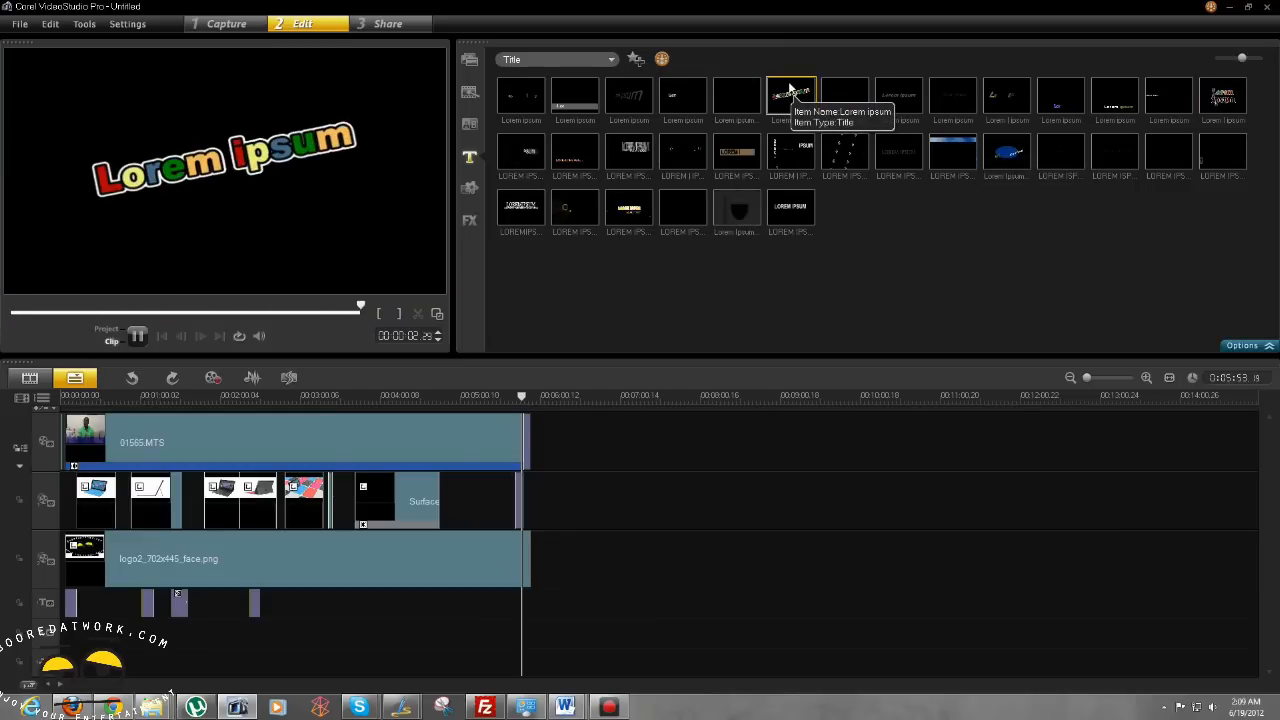
left_click_drag(789, 90, 586, 451)
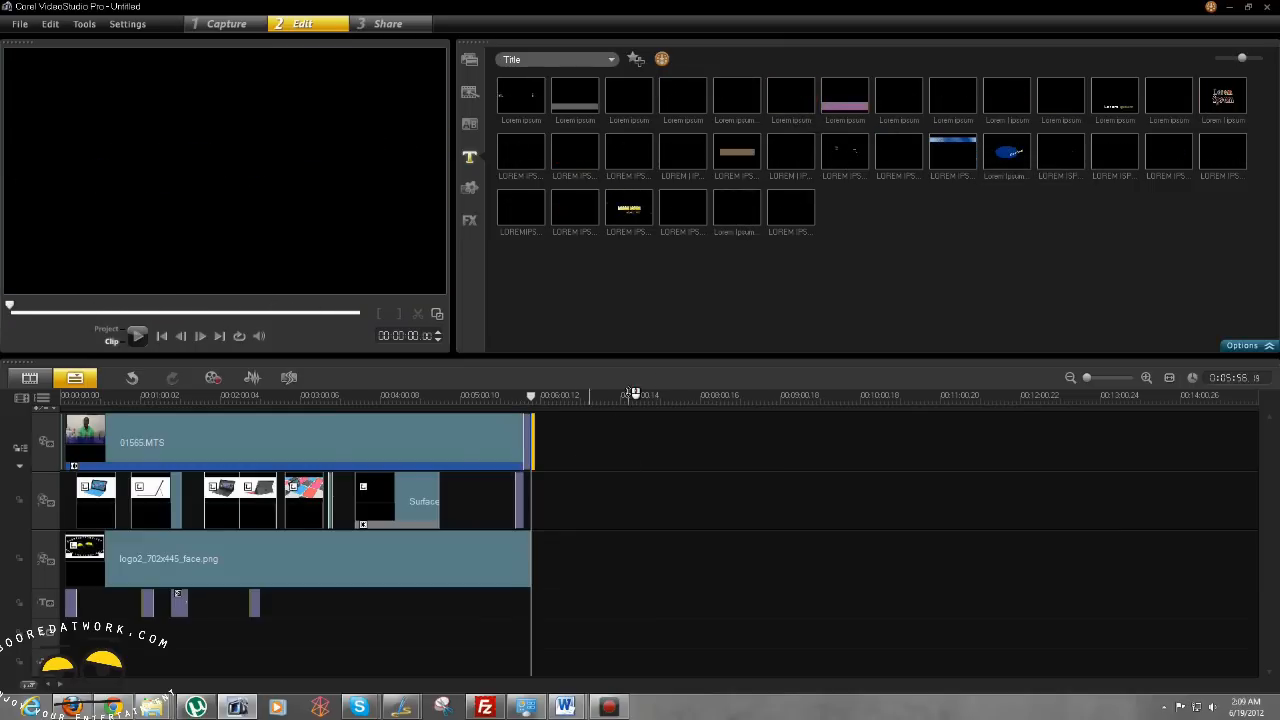
- Replace the text of the new title at the end of the video track with "Booredatwork"
double_click(534, 449)
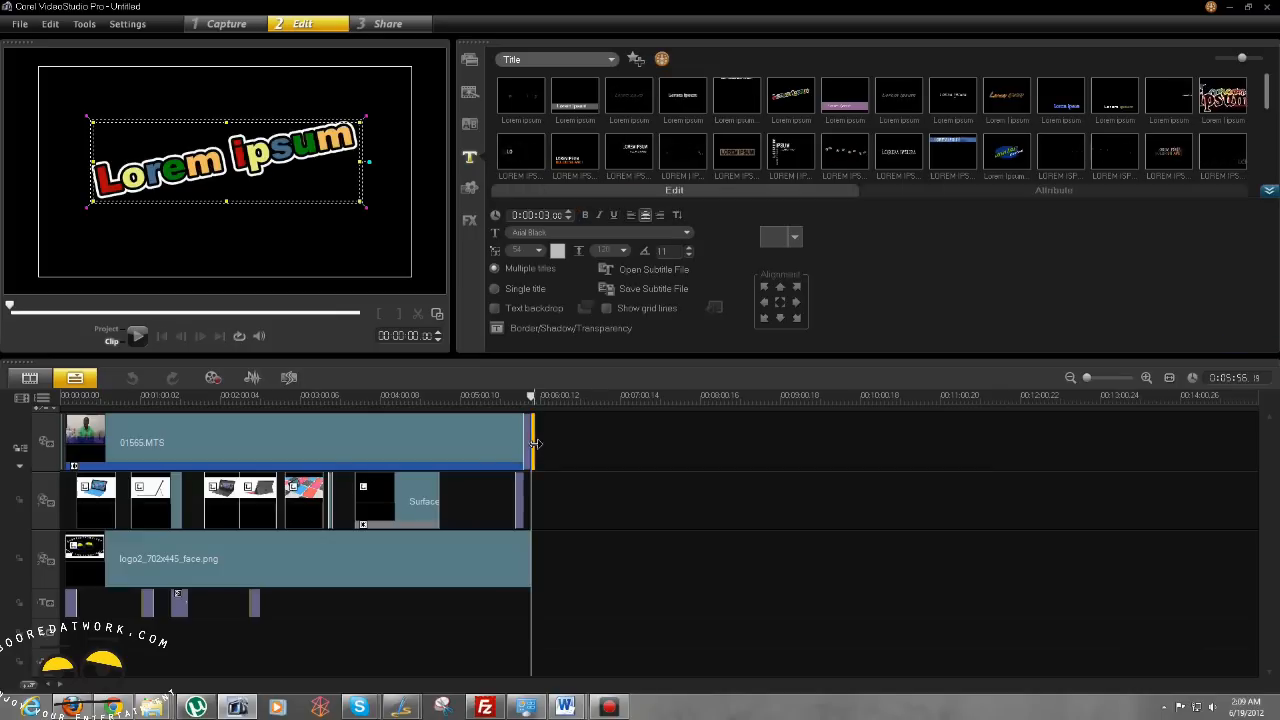
left_click(308, 164)
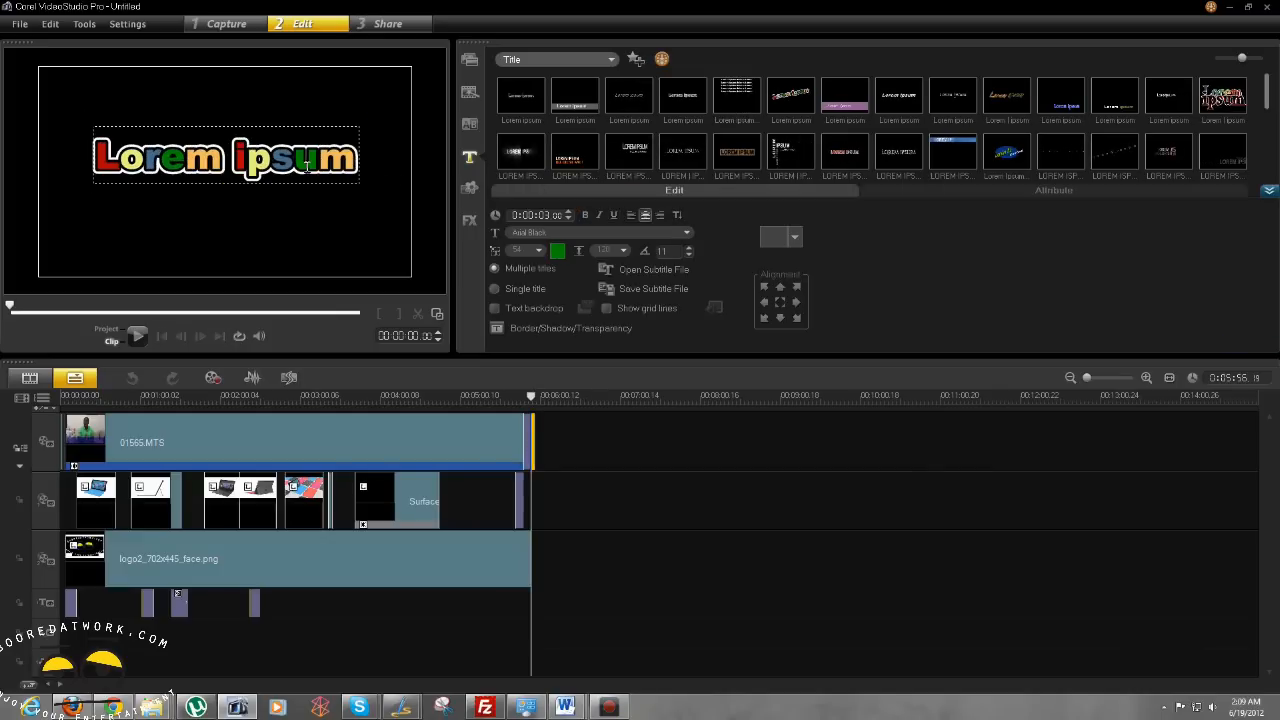
key("ctrl+a")
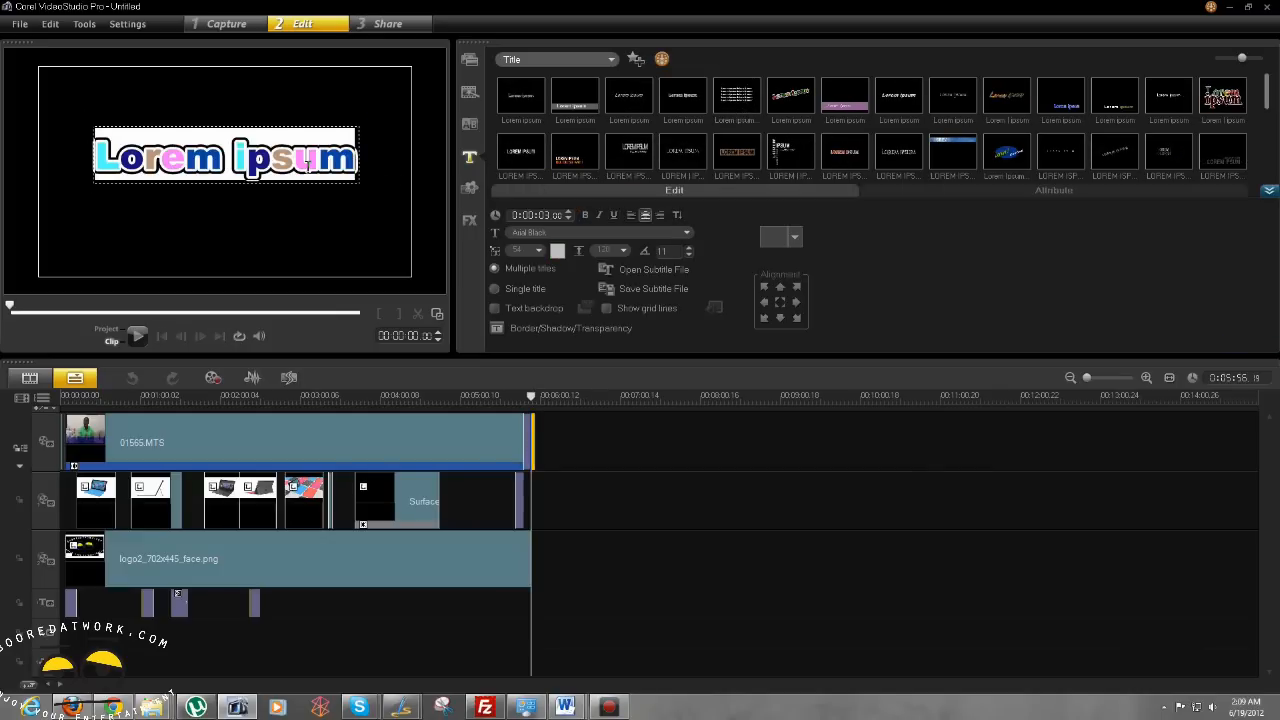
type("Booredatwork")
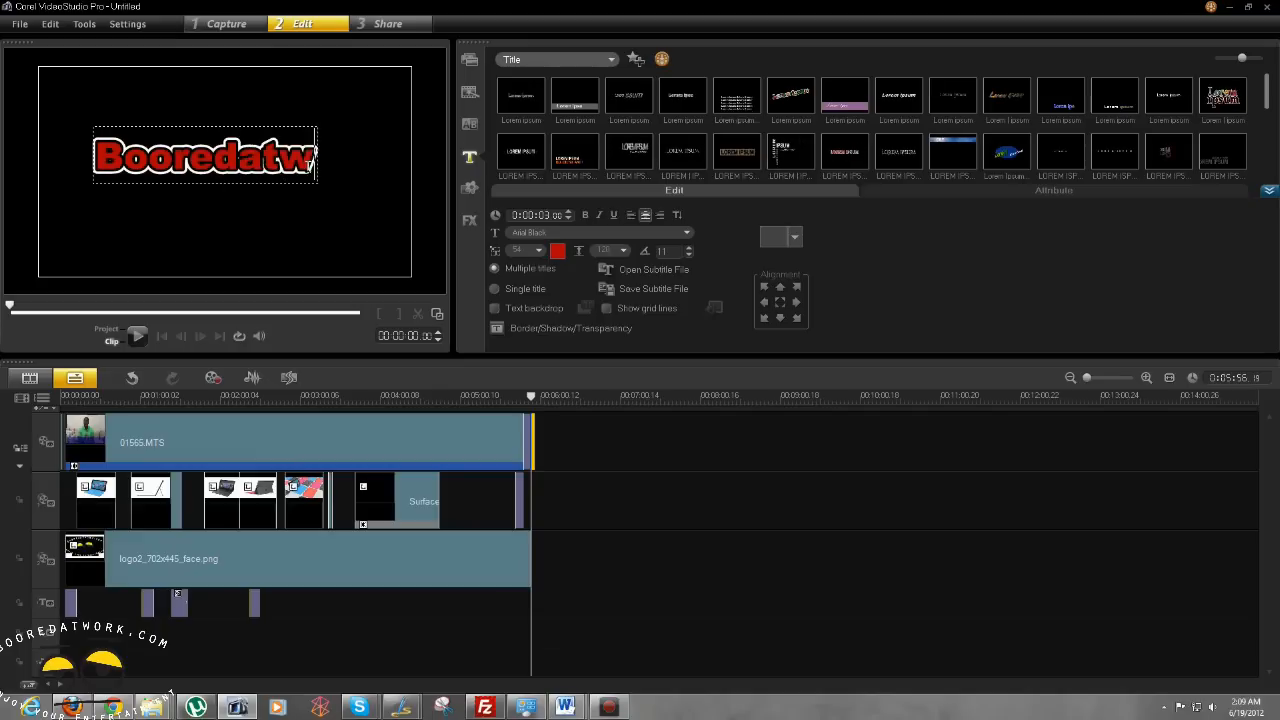
left_click(333, 222)
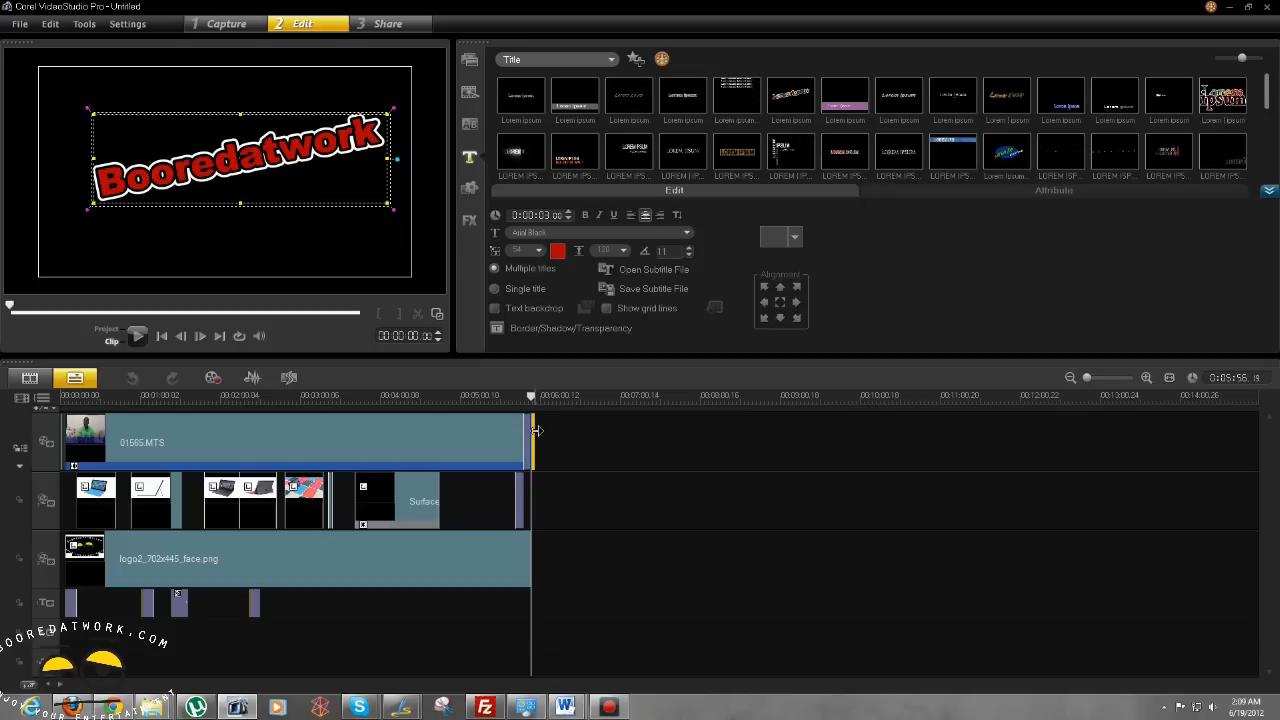
- Extend the Booredatwork title to about 21 seconds on the video track and play it back in the project
left_click(583, 436)
left_click_drag(538, 434, 558, 436)
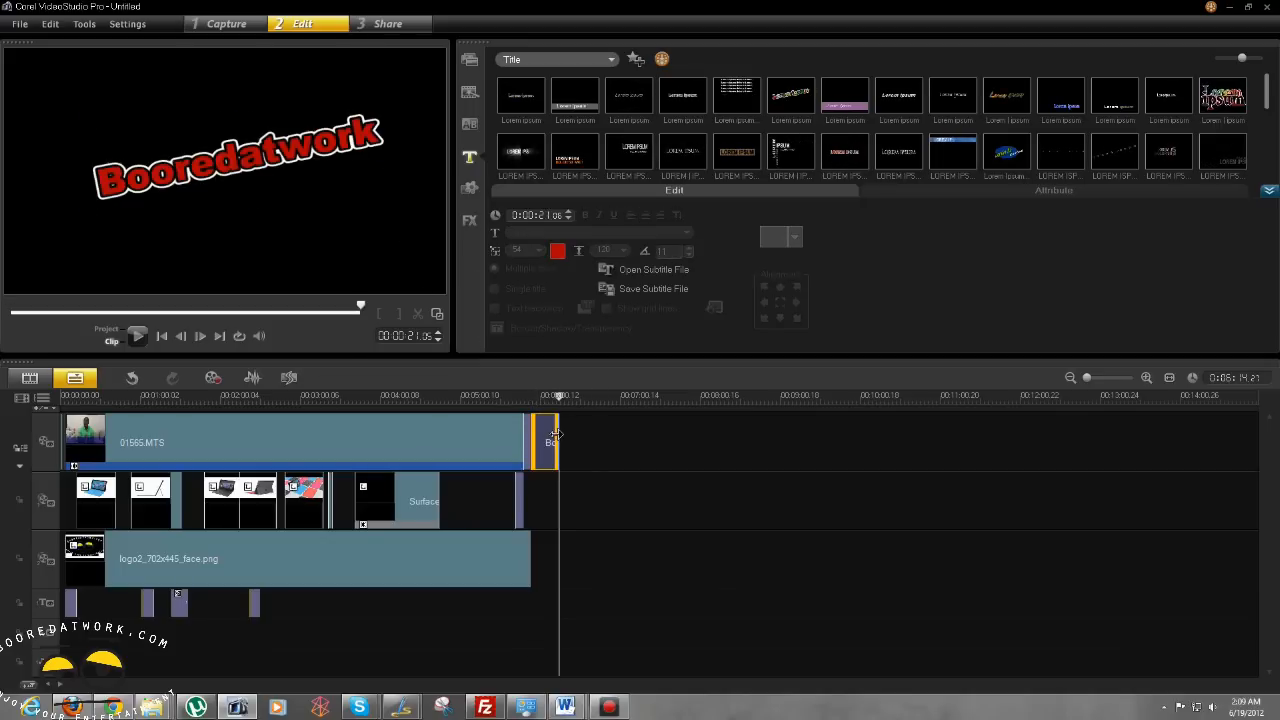
left_click(108, 330)
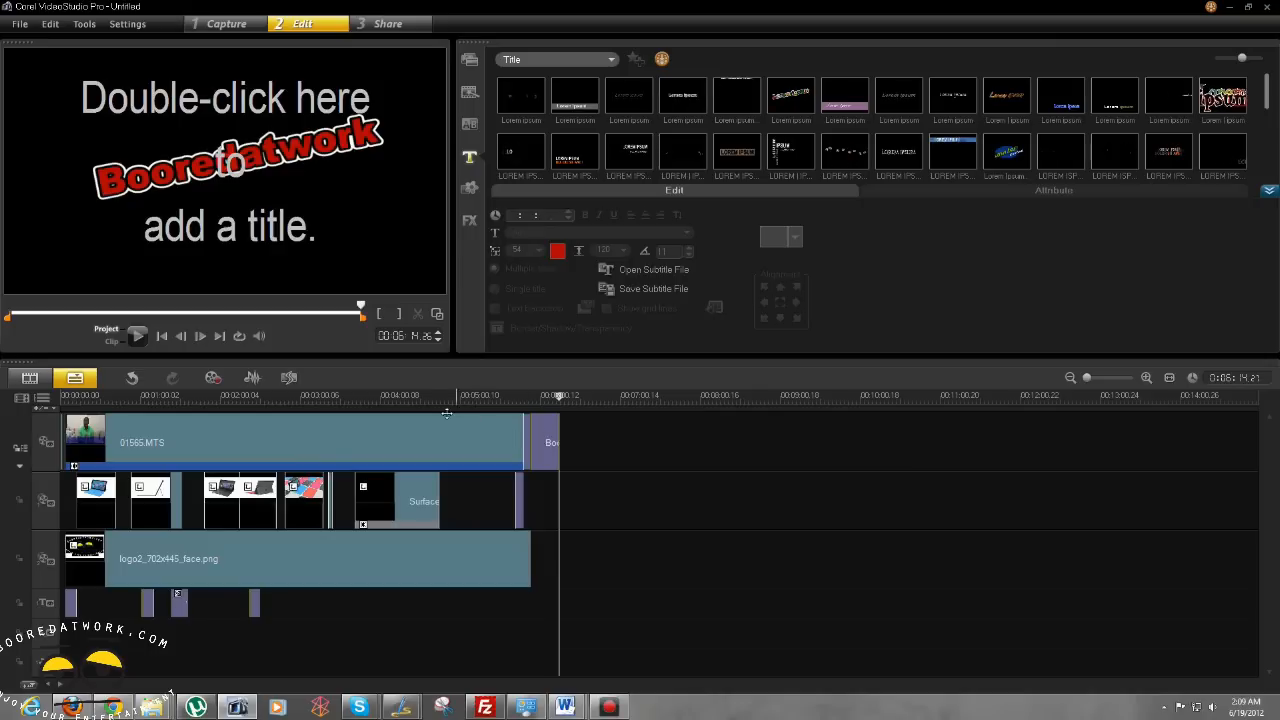
left_click_drag(561, 399, 532, 403)
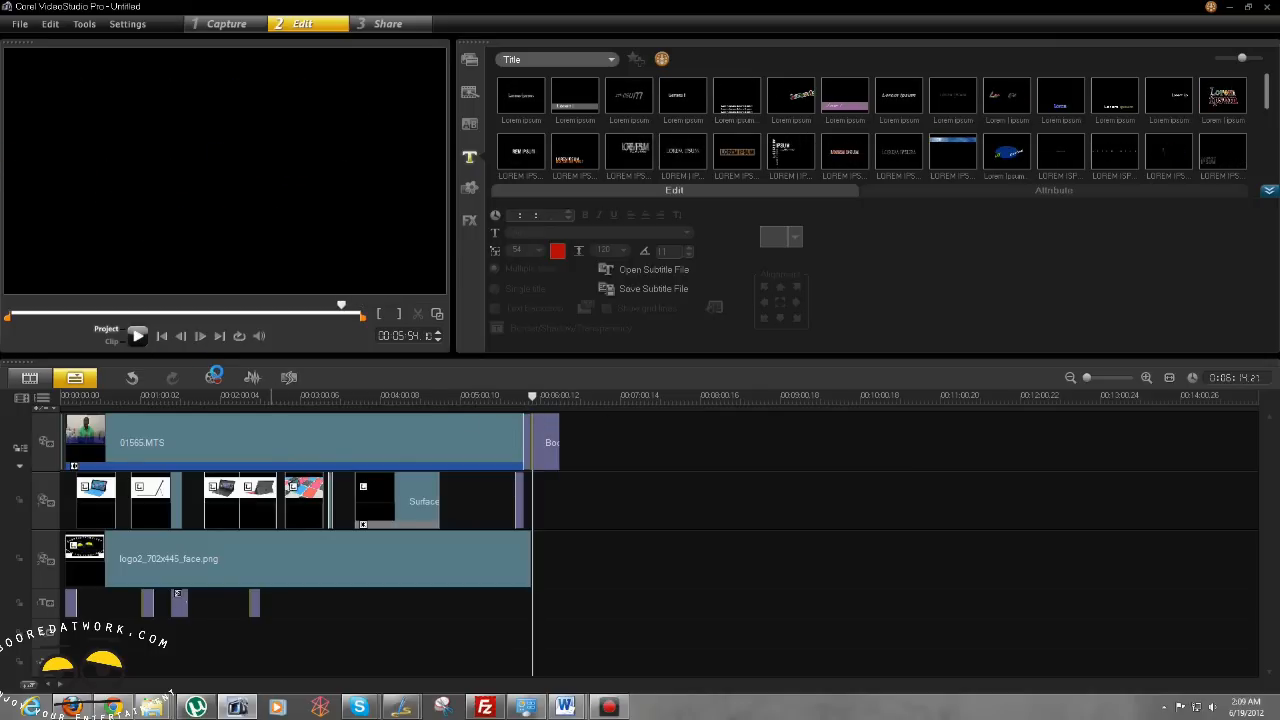
key("space")
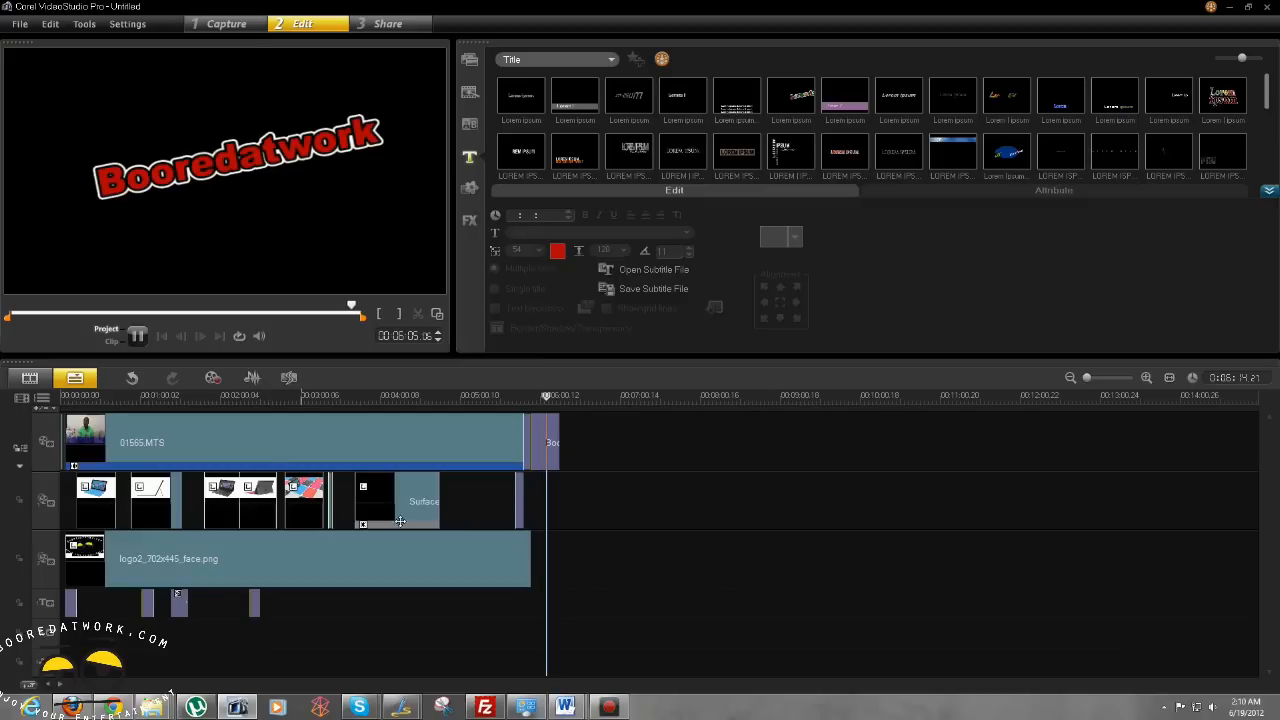
left_click(533, 434)
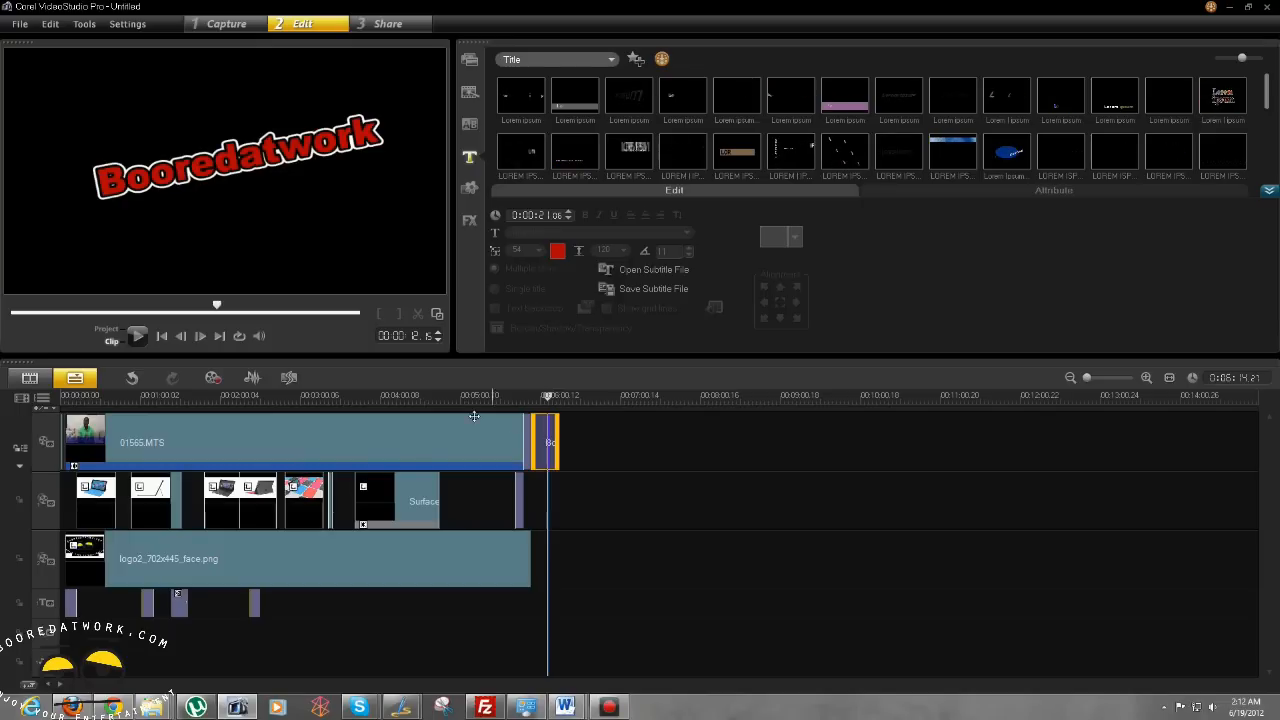
- Look at the downloadable title and font packs in the Corel Guide and close the guide
left_click(660, 61)
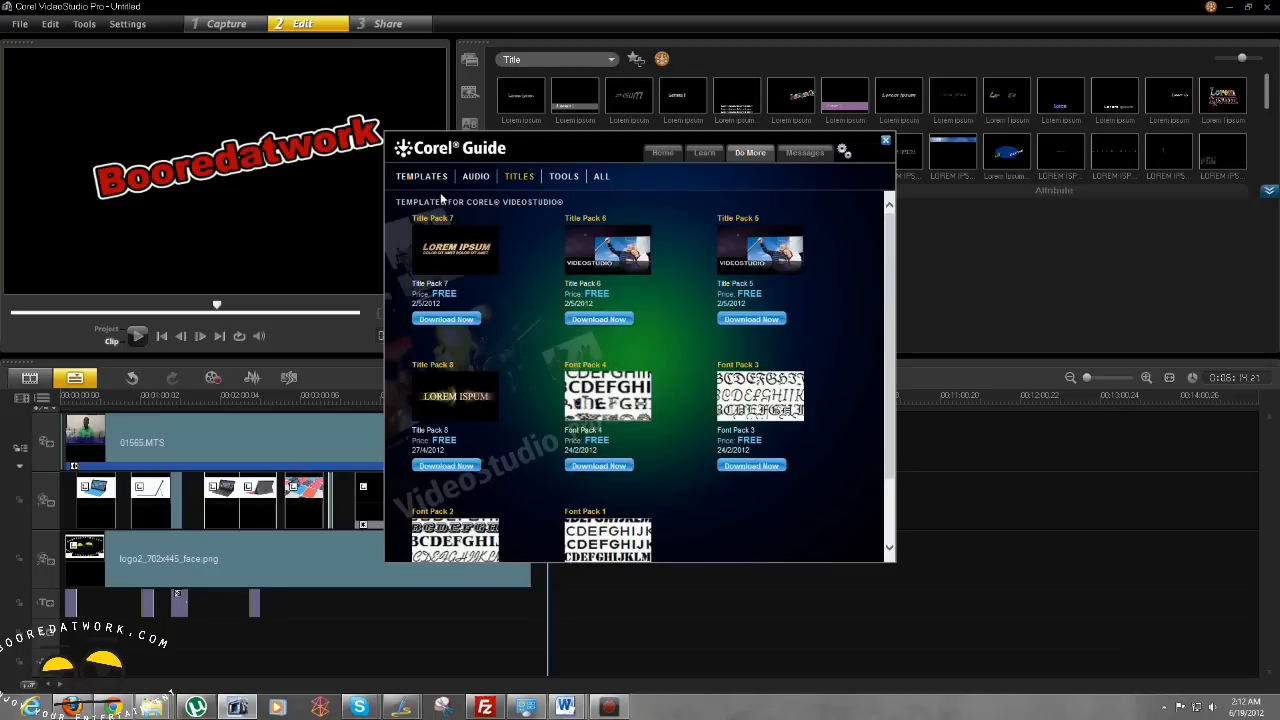
left_click(473, 177)
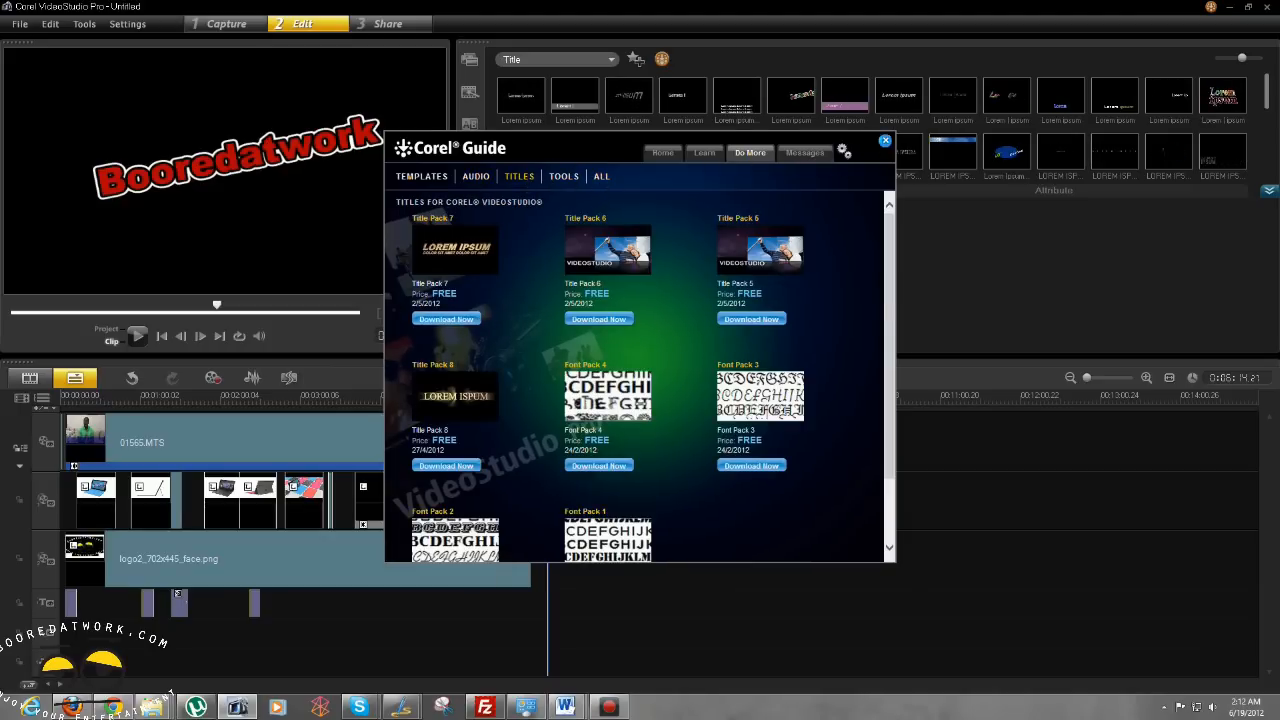
left_click(884, 141)
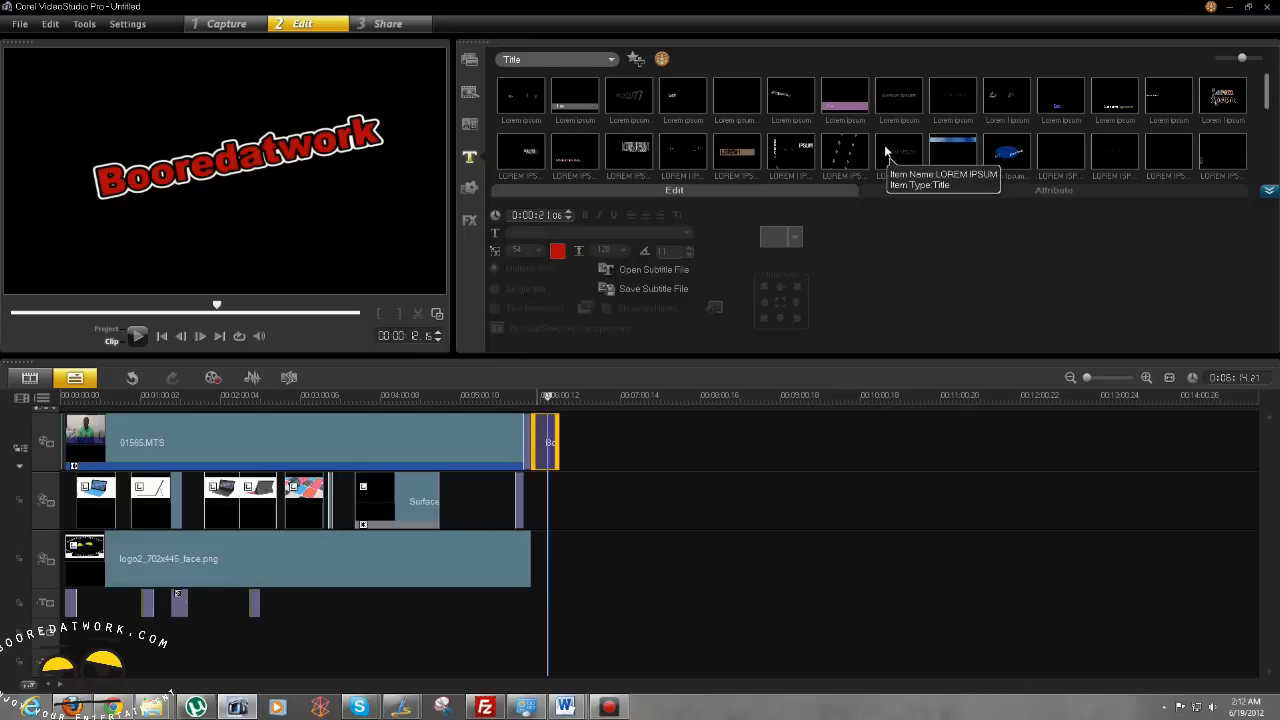